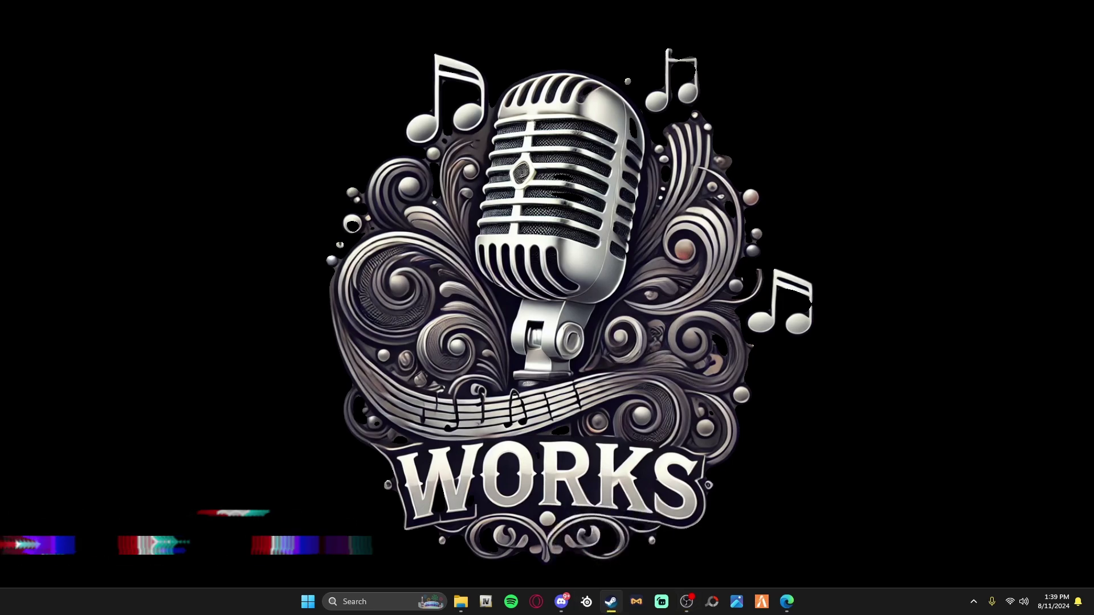
# - Search the Steam store for 'grand theft auto'
pyautogui.click(608, 608)
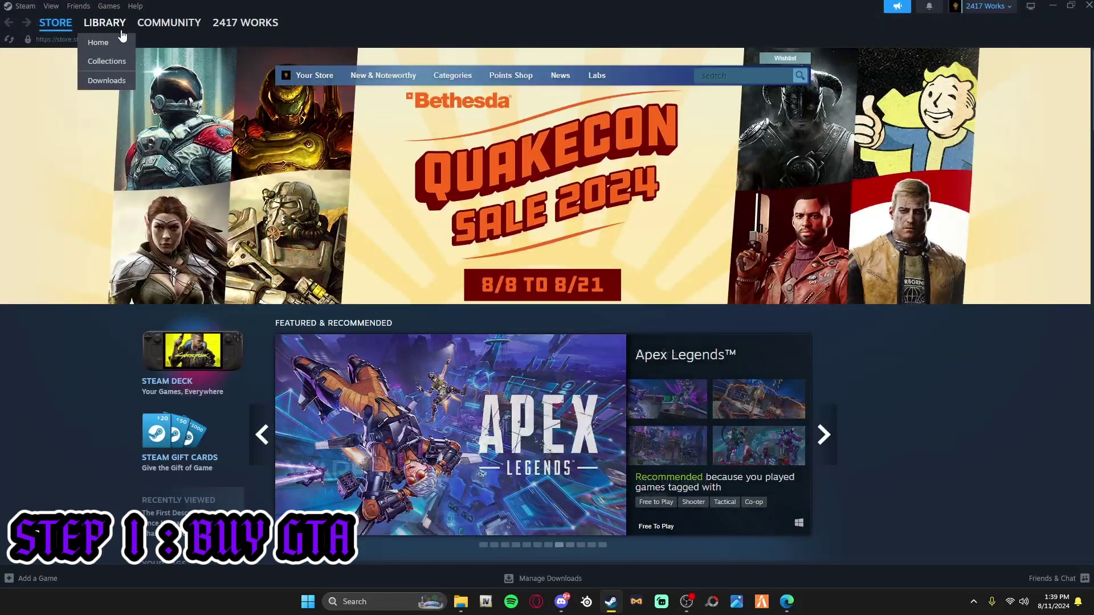
pyautogui.moveTo(37, 37)
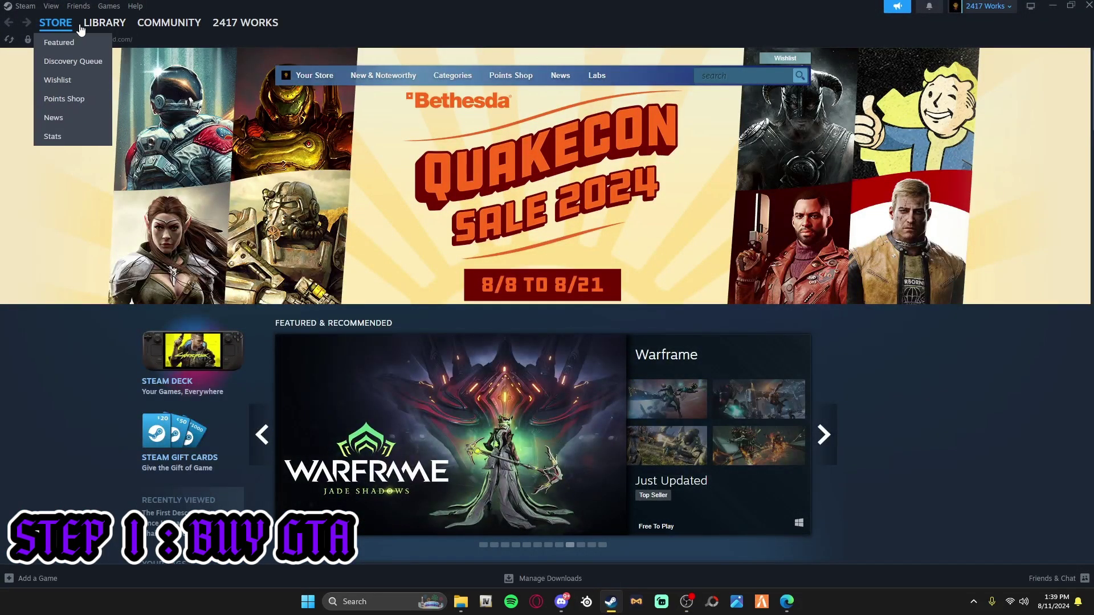
pyautogui.click(781, 74)
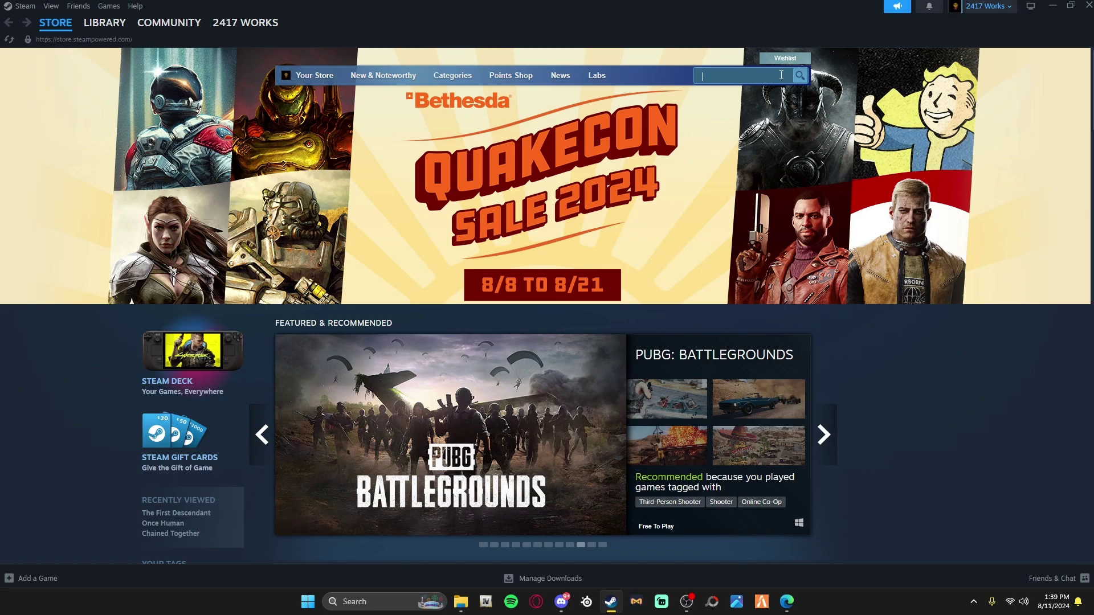
pyautogui.write('gt')
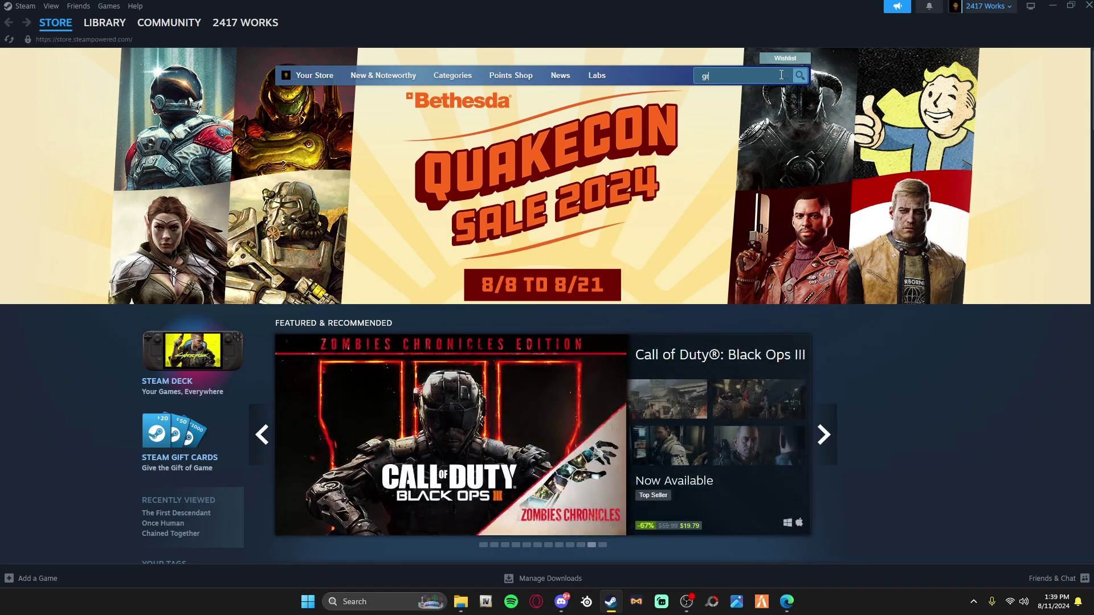
pyautogui.write('and theft auto')
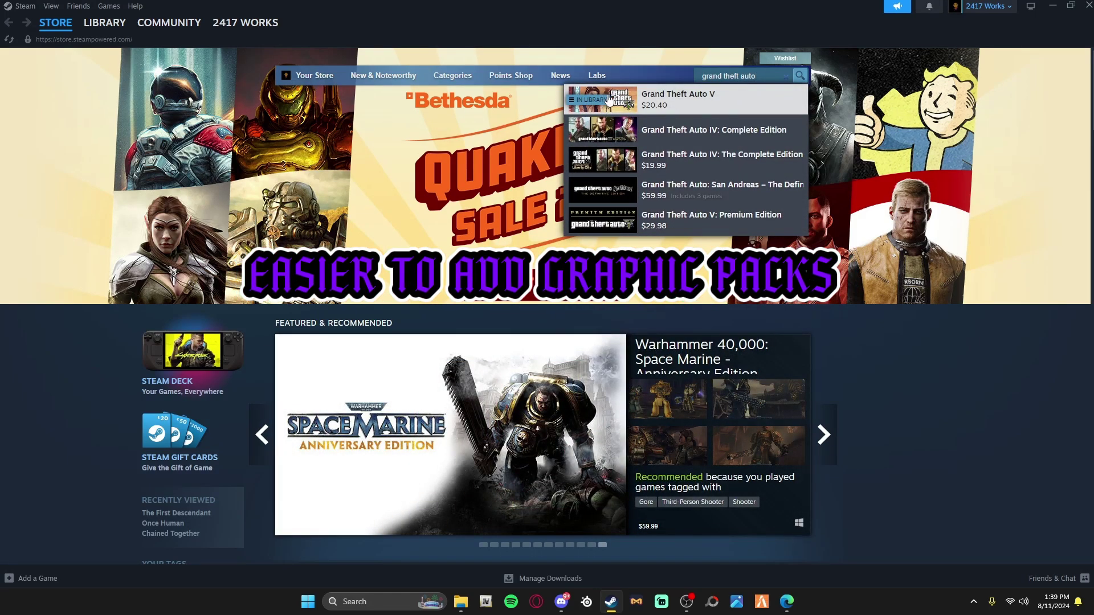
# - Open the Grand Theft Auto V page past the age check and look for its In Library notice
pyautogui.click(644, 110)
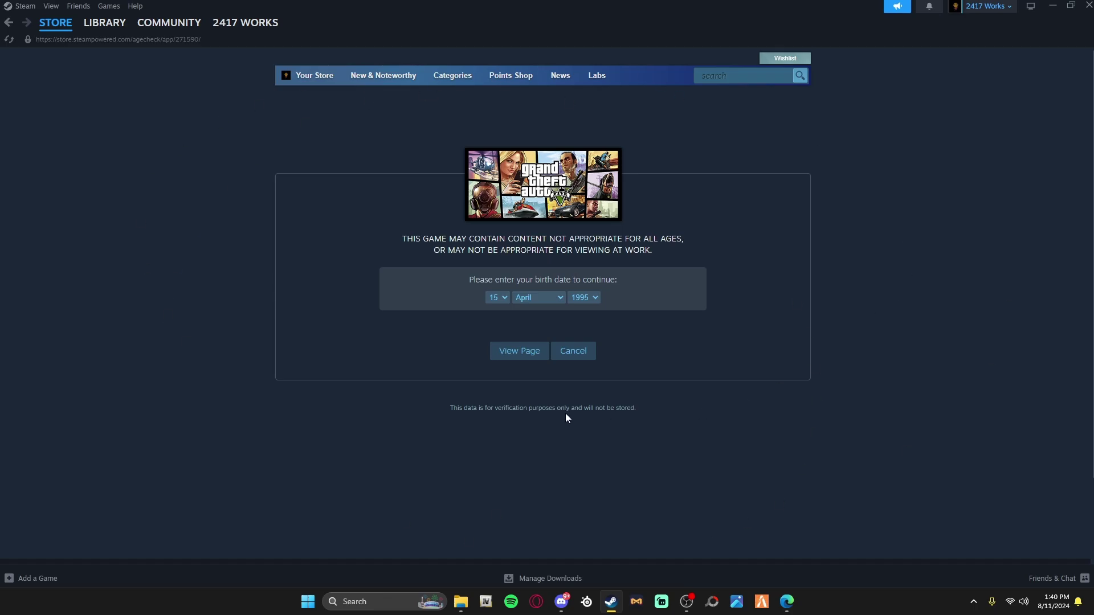
pyautogui.click(506, 351)
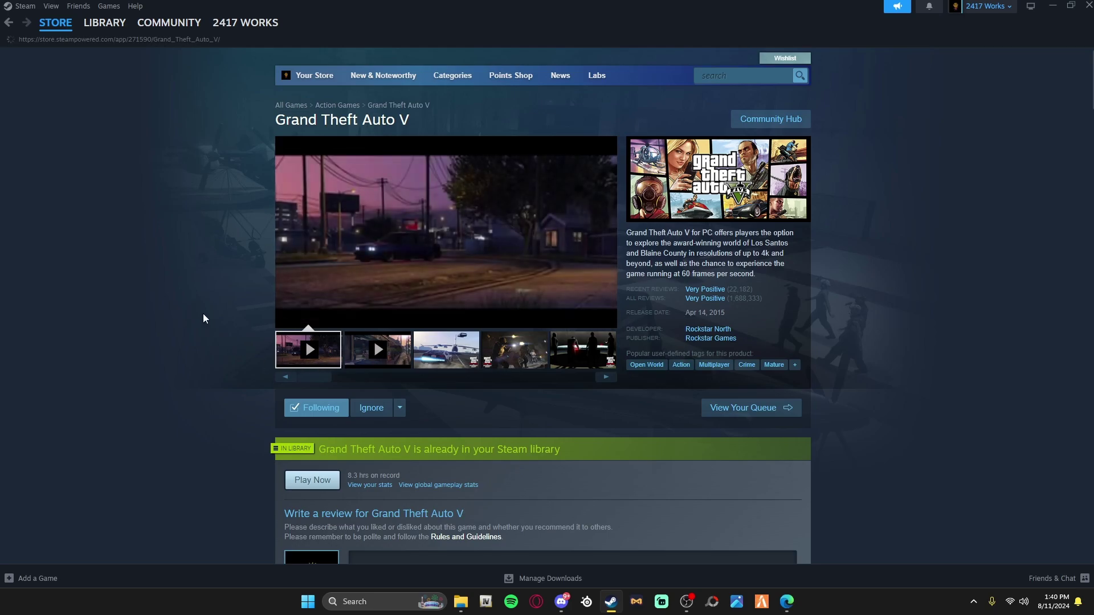
pyautogui.scroll(-5, 159, 310)
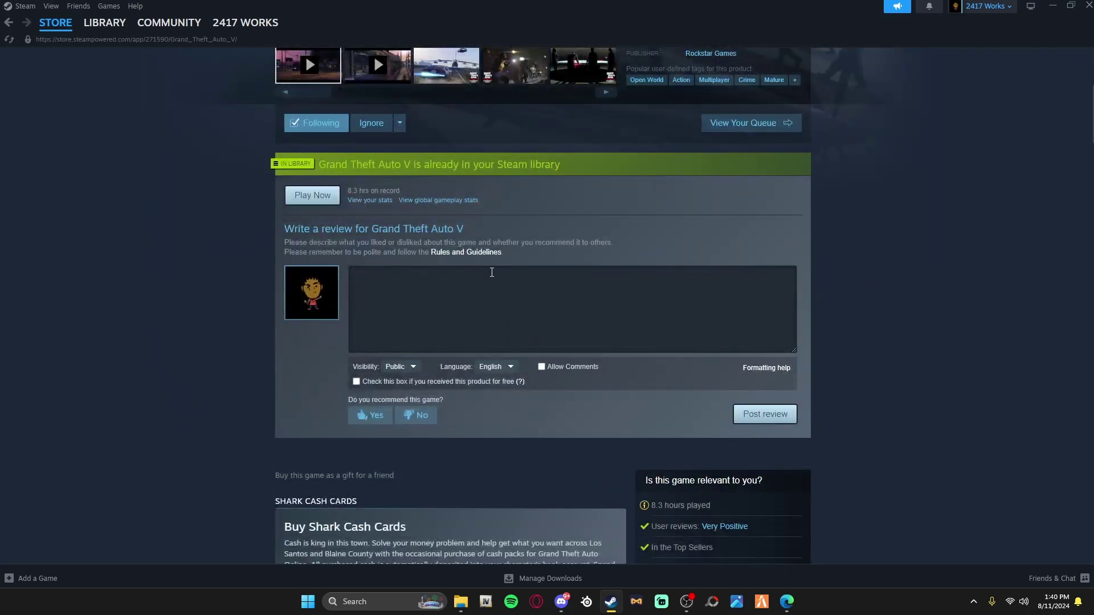
pyautogui.scroll(2, 576, 225)
pyautogui.scroll(3, 388, 293)
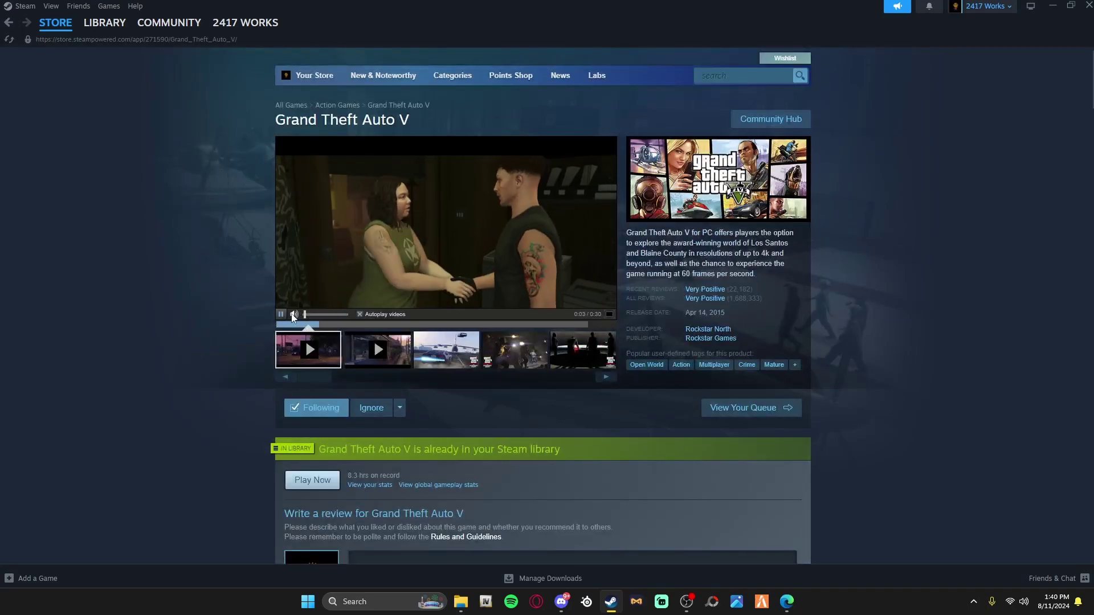
pyautogui.scroll(-3, 579, 378)
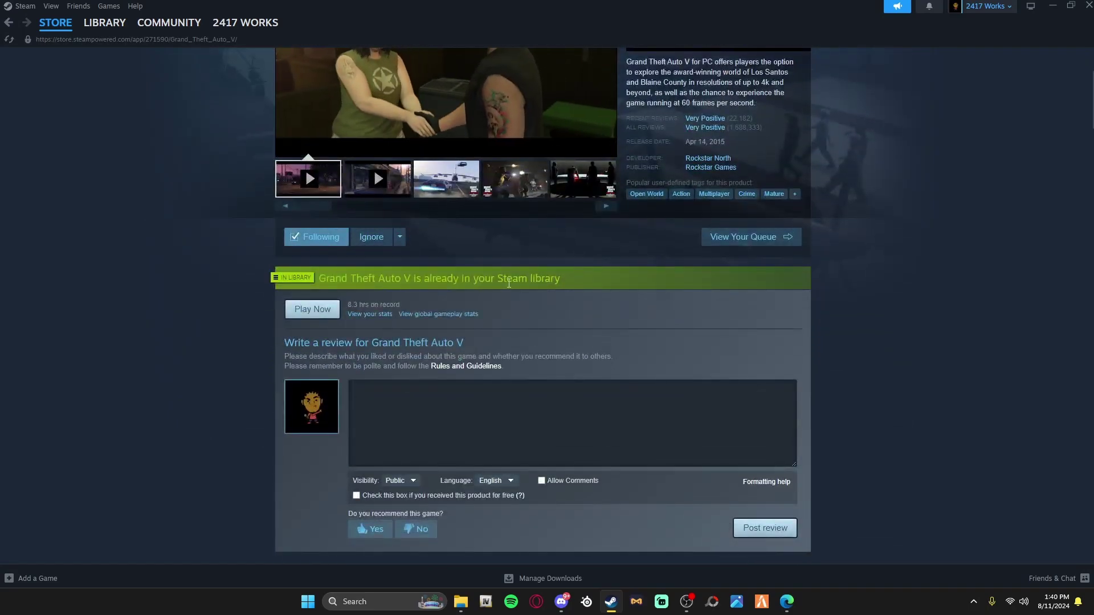
pyautogui.scroll(3, 508, 283)
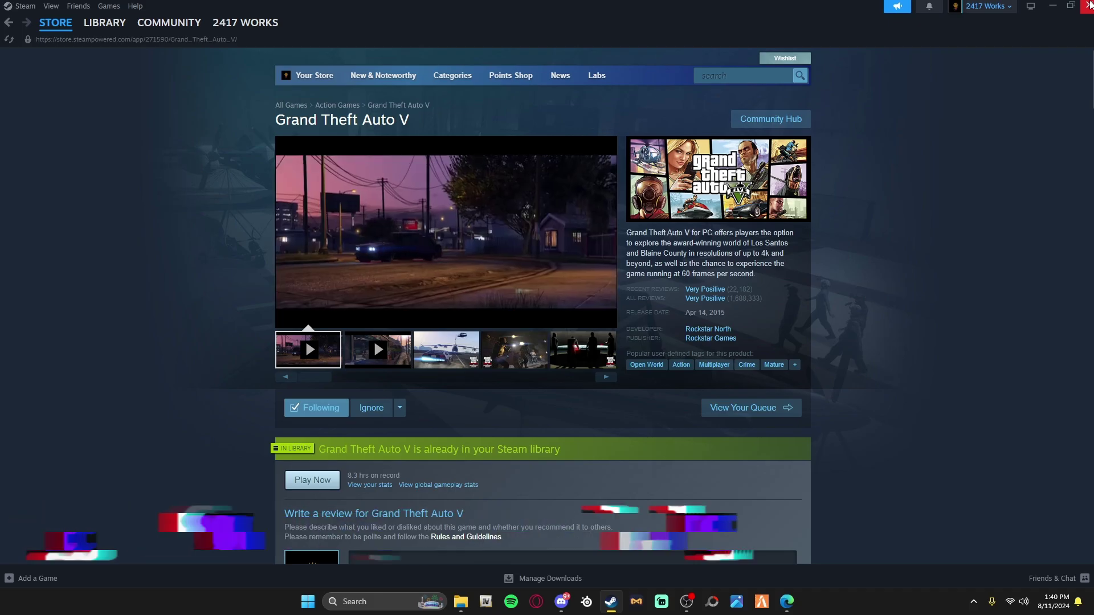
# - Close Steam, load fivem.net in a new Edge tab, and request the client download to view its Terms of Service
pyautogui.click(1090, 4)
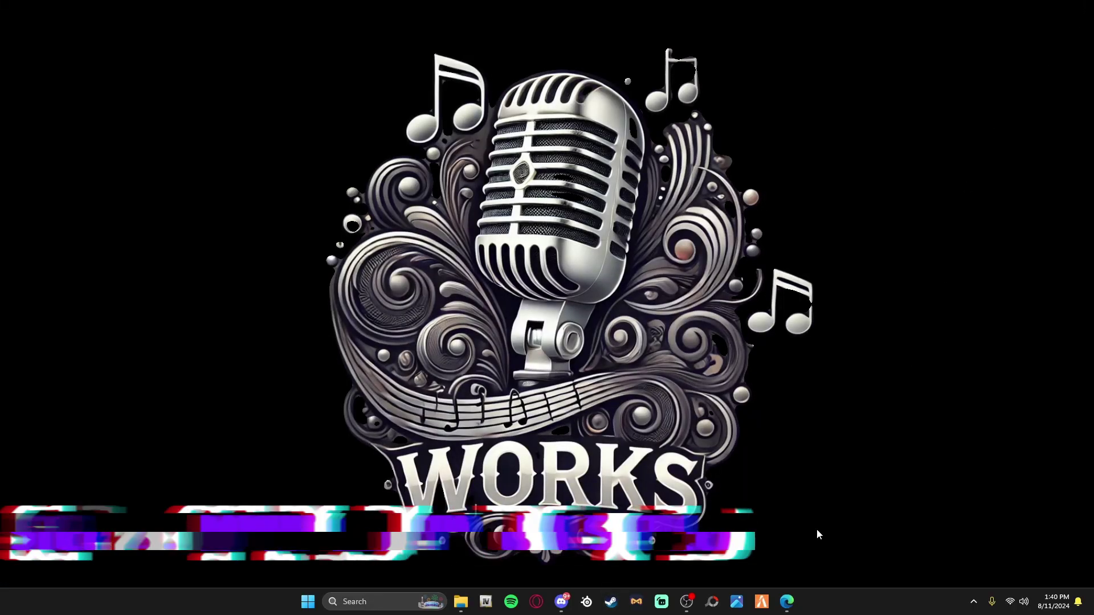
pyautogui.click(781, 607)
pyautogui.click(224, 9)
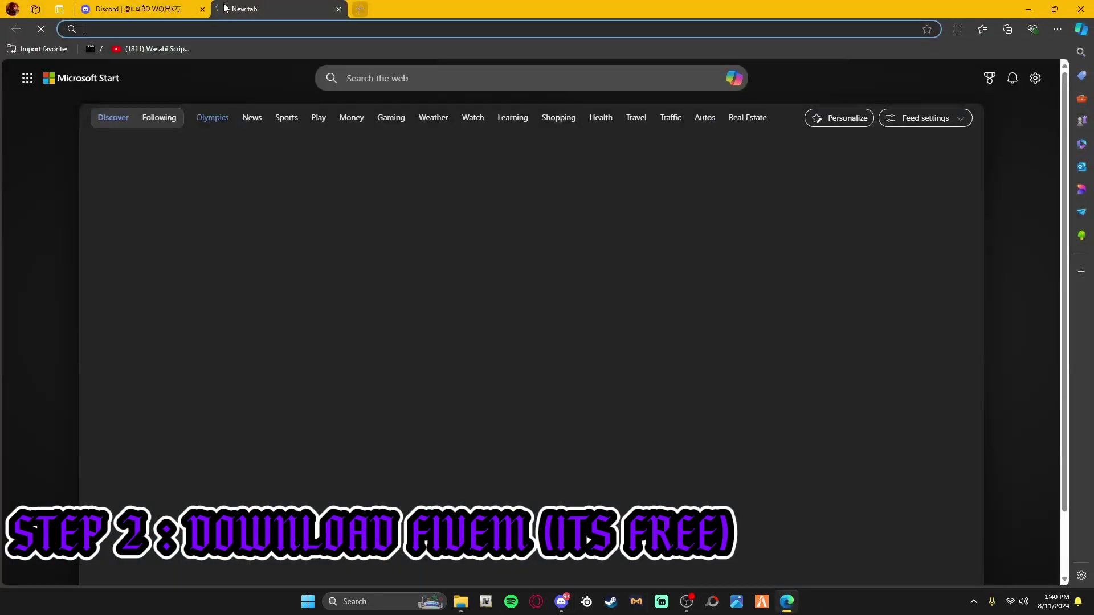
pyautogui.write('fivem')
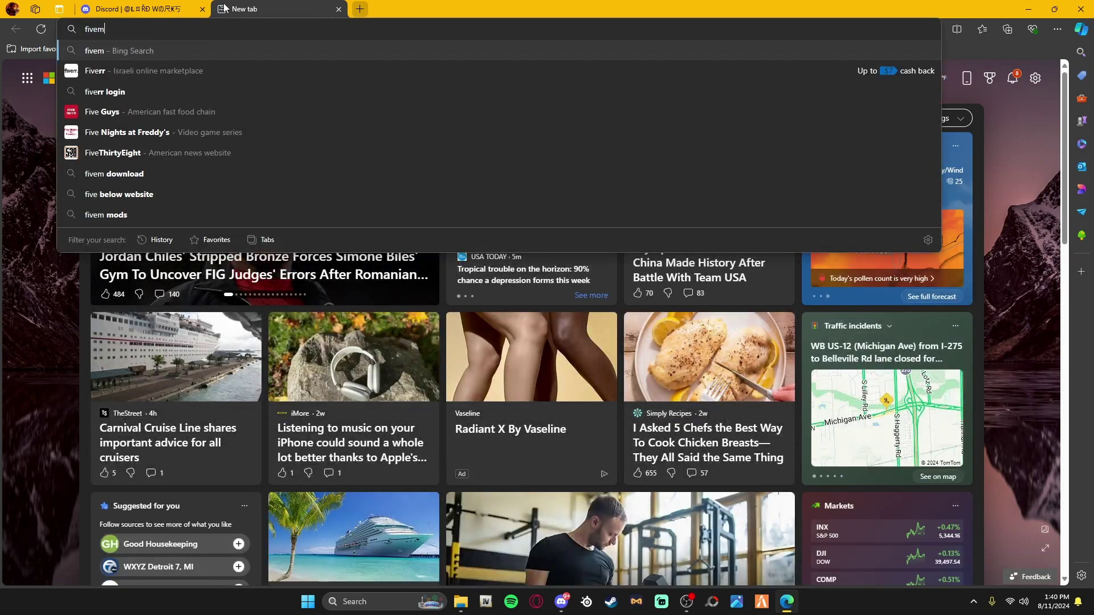
pyautogui.write('.net')
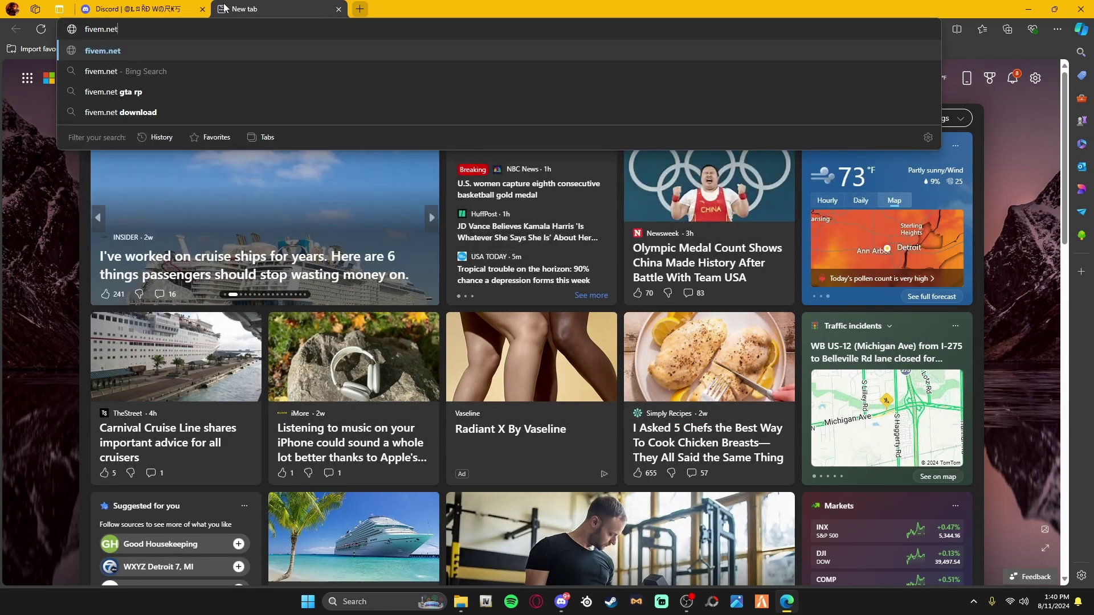
pyautogui.press('Return')
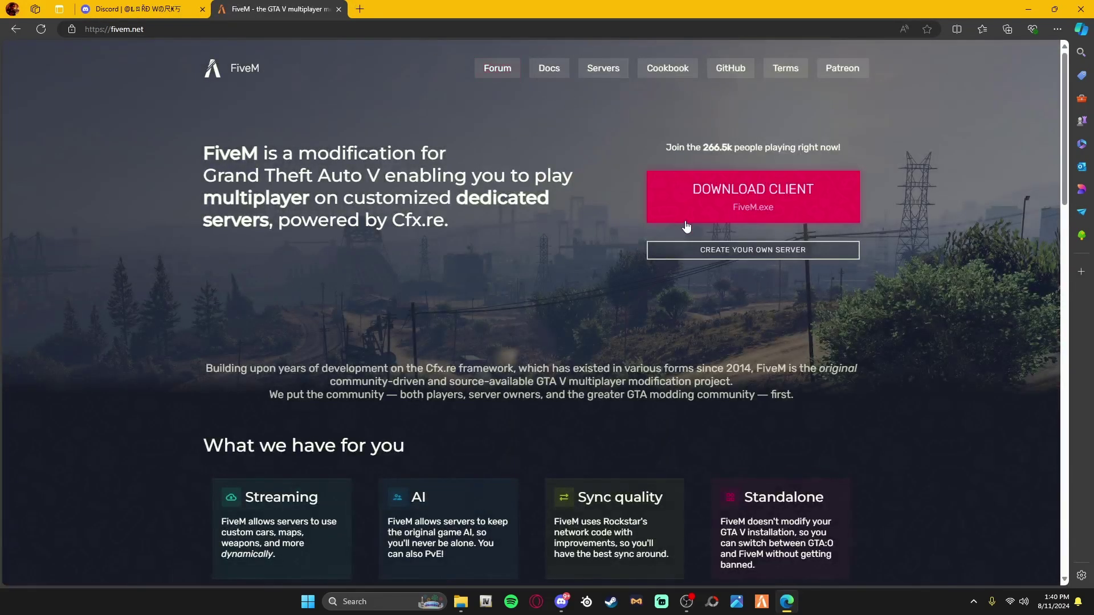
pyautogui.click(715, 215)
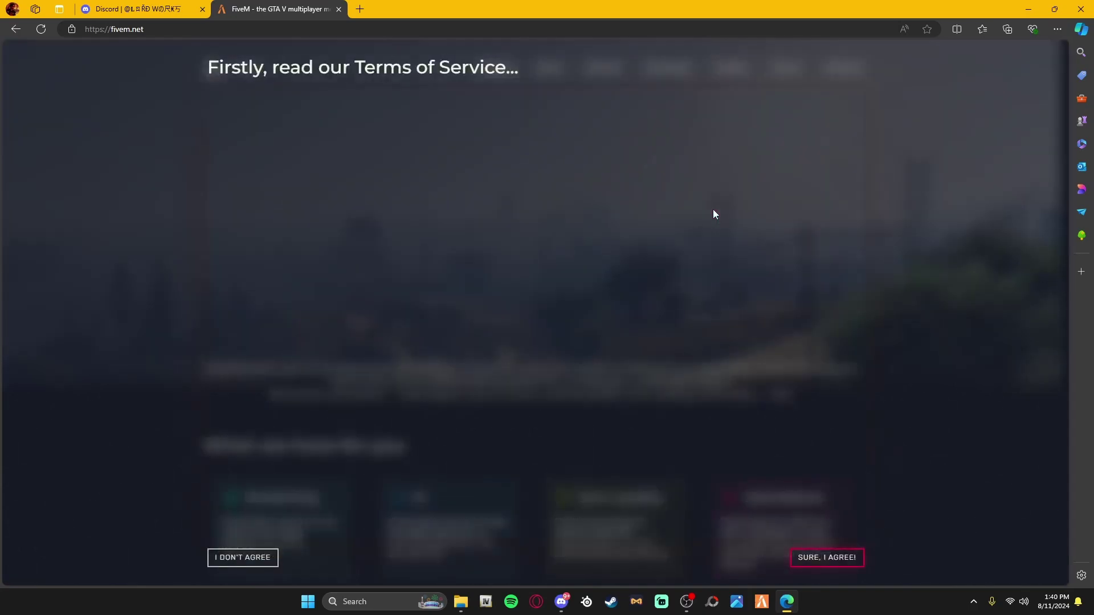
pyautogui.scroll(-20, 488, 144)
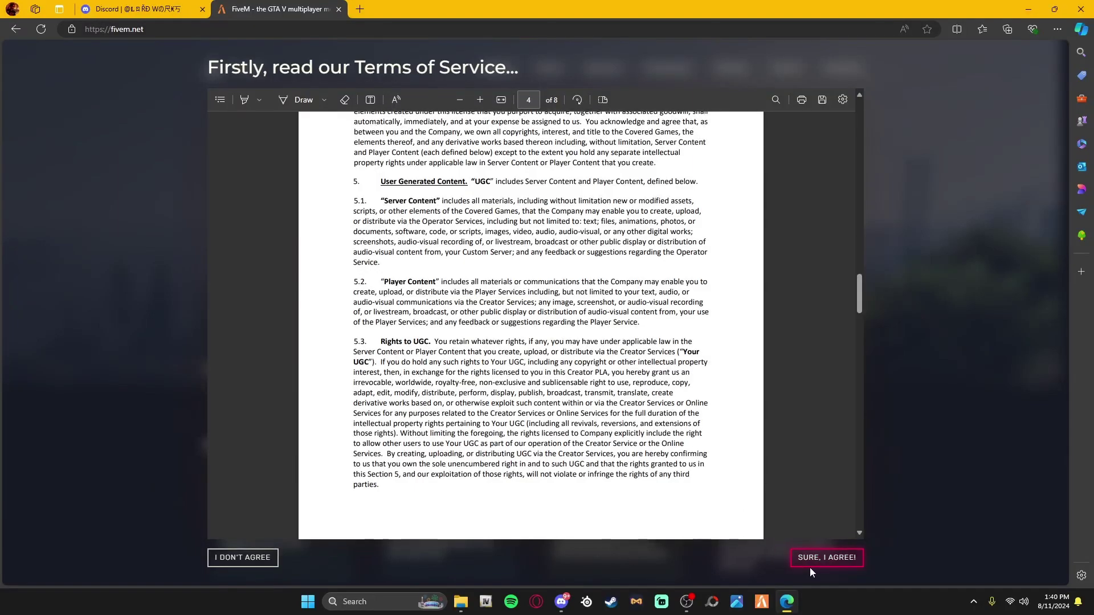
# - Close the FiveM tab, go to Shades of LA's #welcome, and react with heart and fire
pyautogui.click(338, 9)
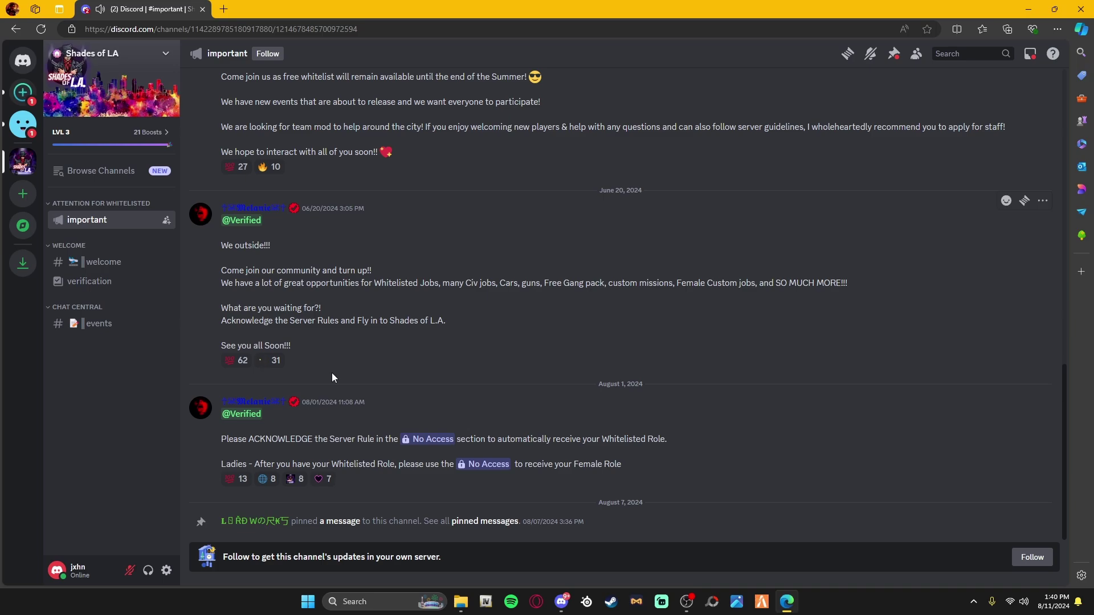
pyautogui.click(98, 261)
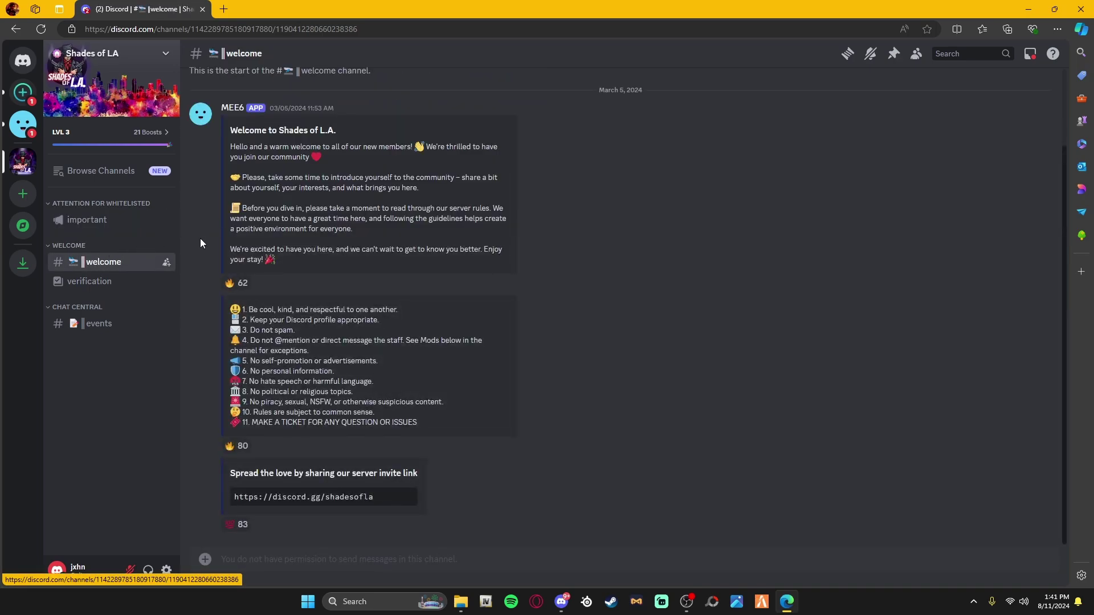
pyautogui.click(236, 524)
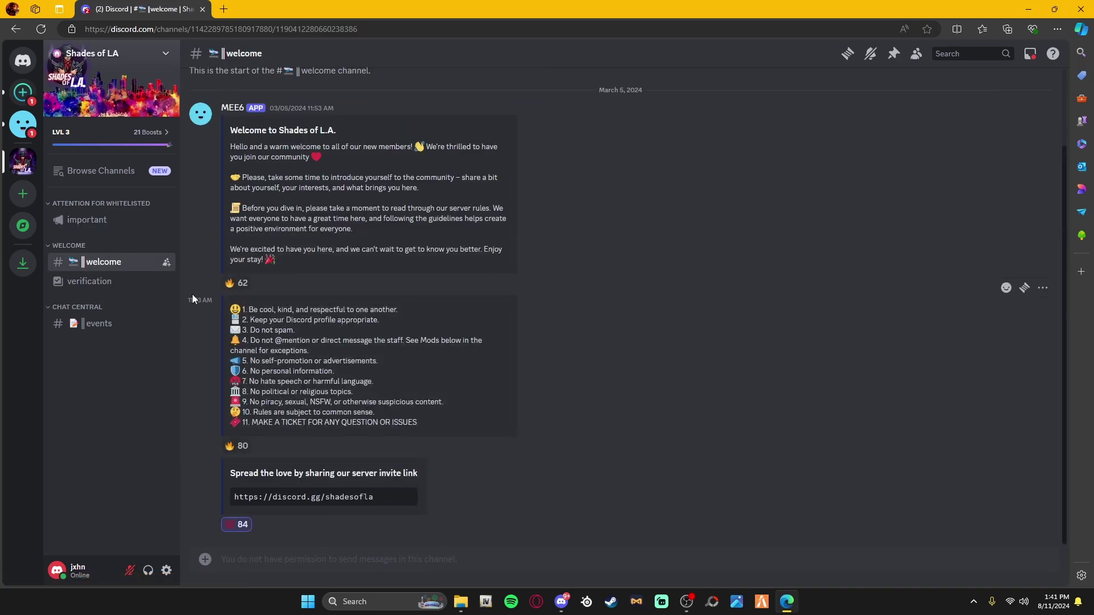
pyautogui.click(237, 284)
# - In #verification, start MEE6 verification and submit captcha answers 'I7S' and 'I'; both are rejected
pyautogui.click(79, 285)
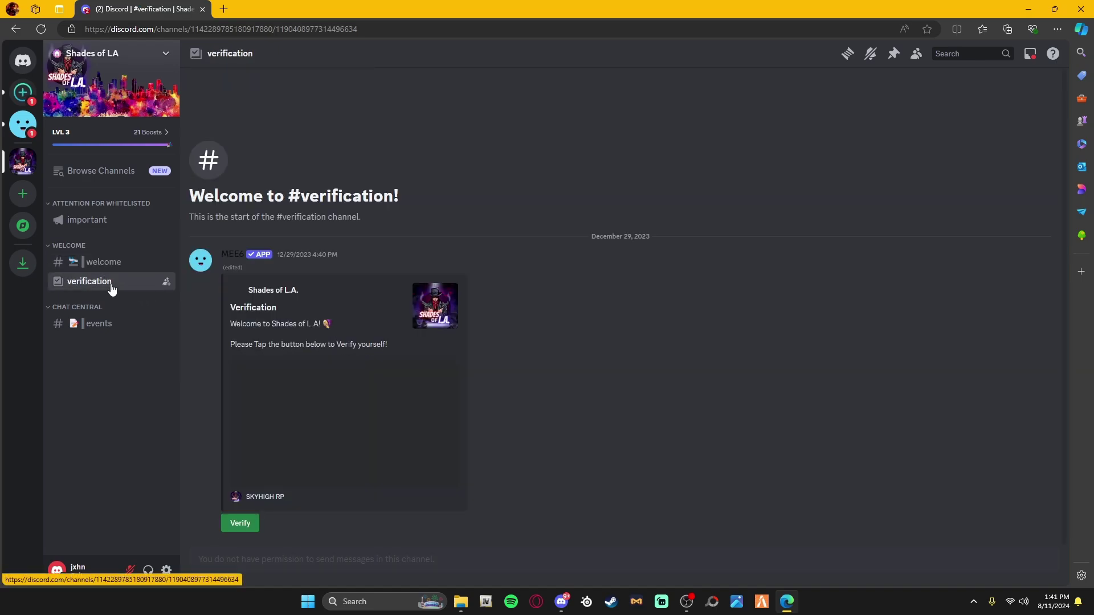
pyautogui.click(242, 525)
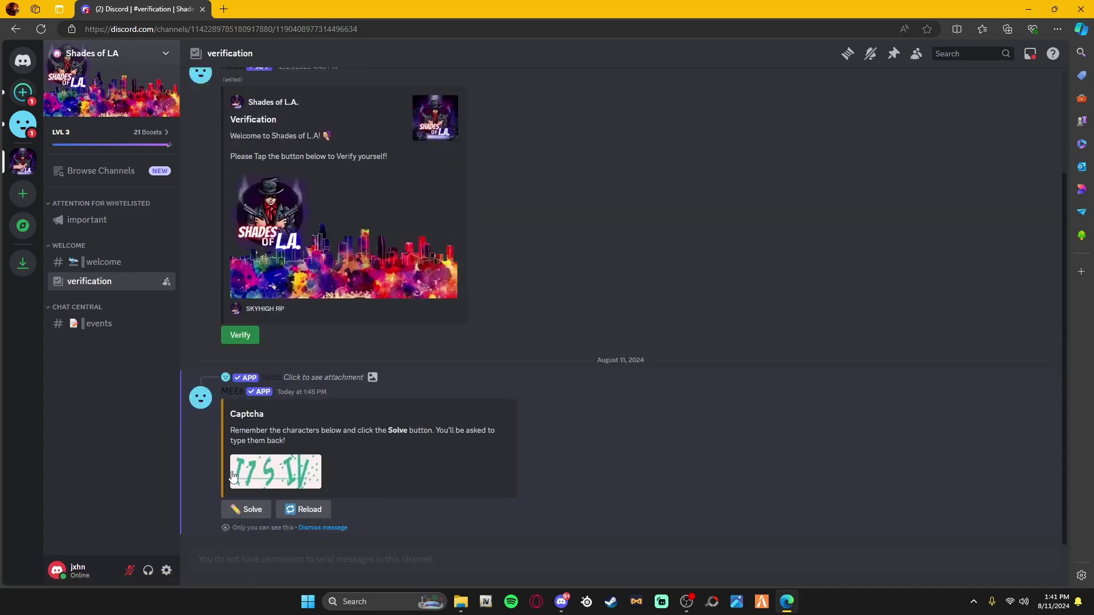
pyautogui.click(235, 507)
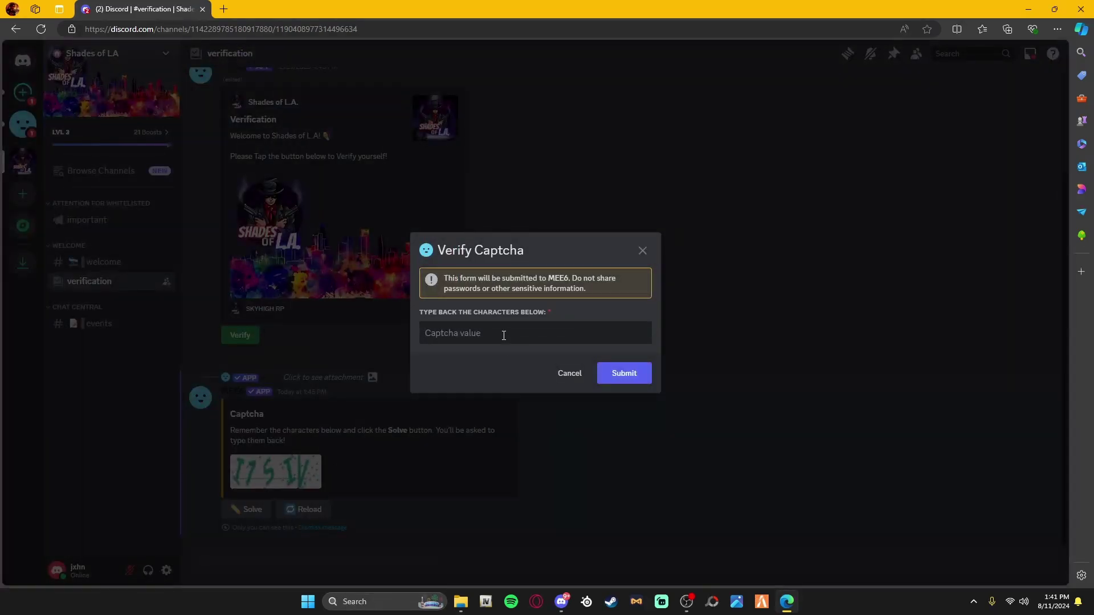
pyautogui.write('I7SIV')
pyautogui.click(648, 374)
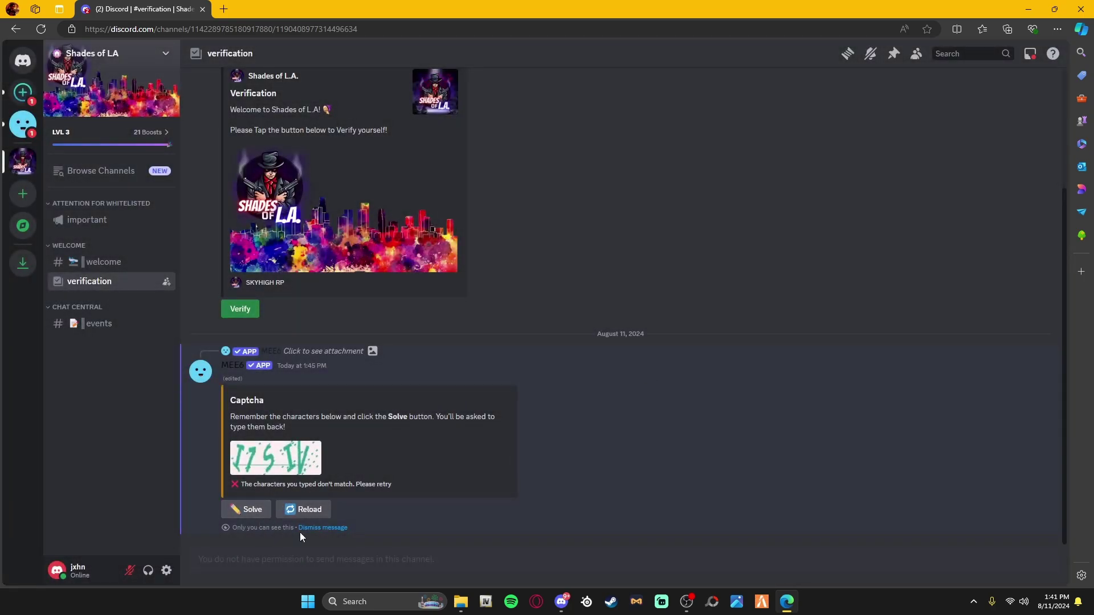
pyautogui.click(238, 509)
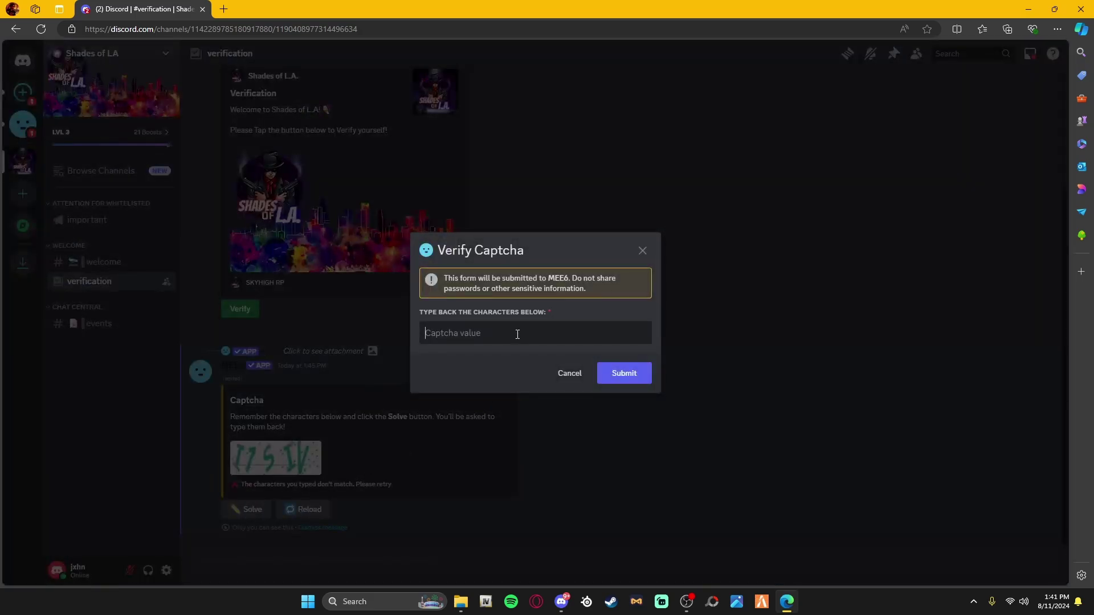
pyautogui.write('I')
pyautogui.press('Return')
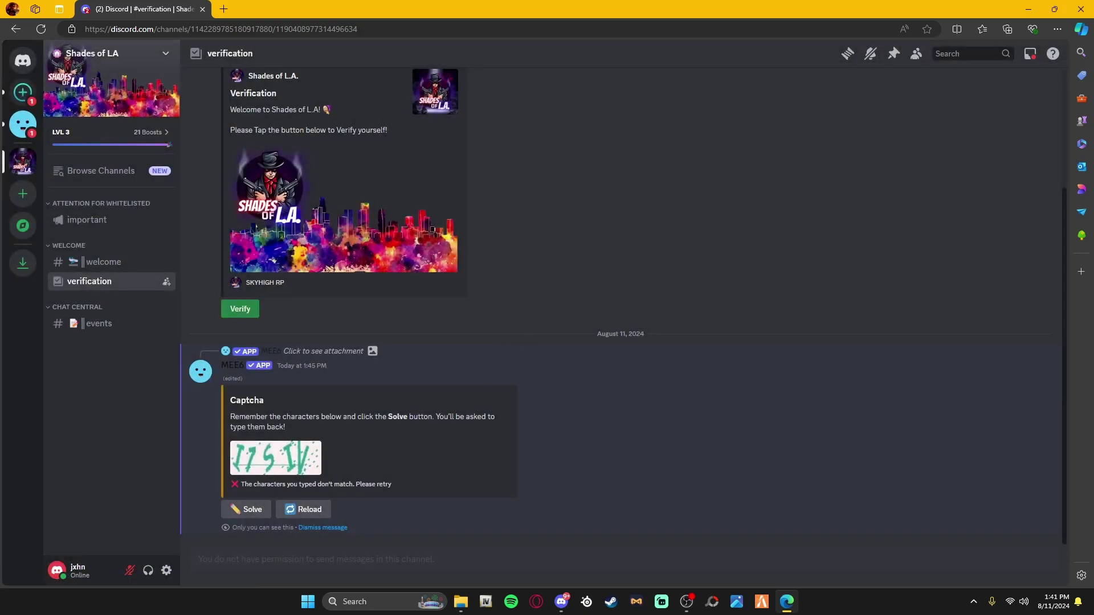
# - Reload the captcha, submit 'e9kk' then 'f9xfk' until verified, and dismiss the confirmation
pyautogui.click(298, 513)
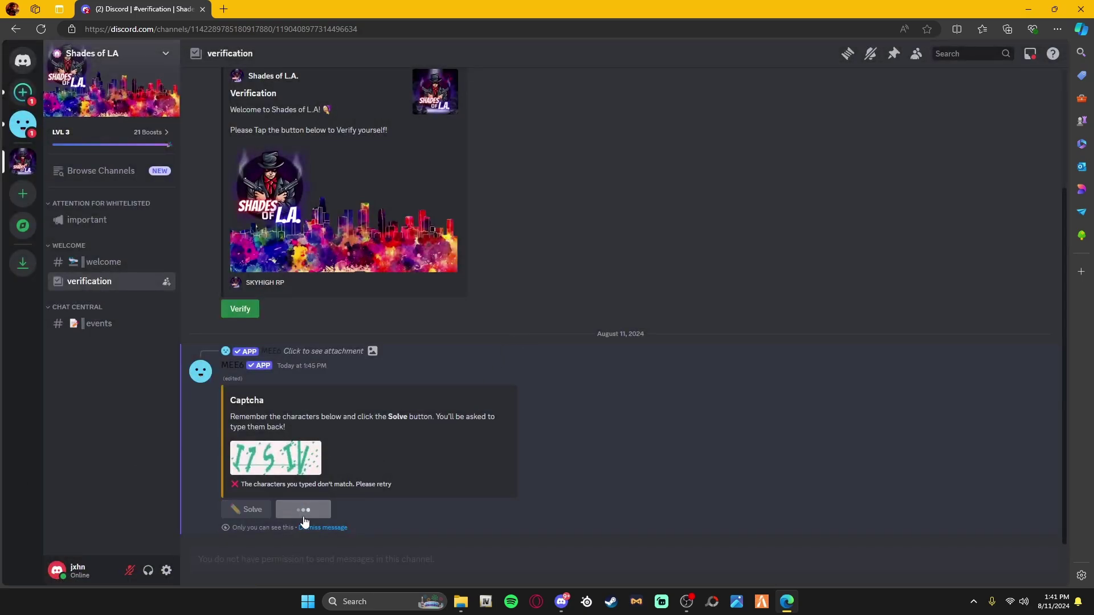
pyautogui.click(247, 510)
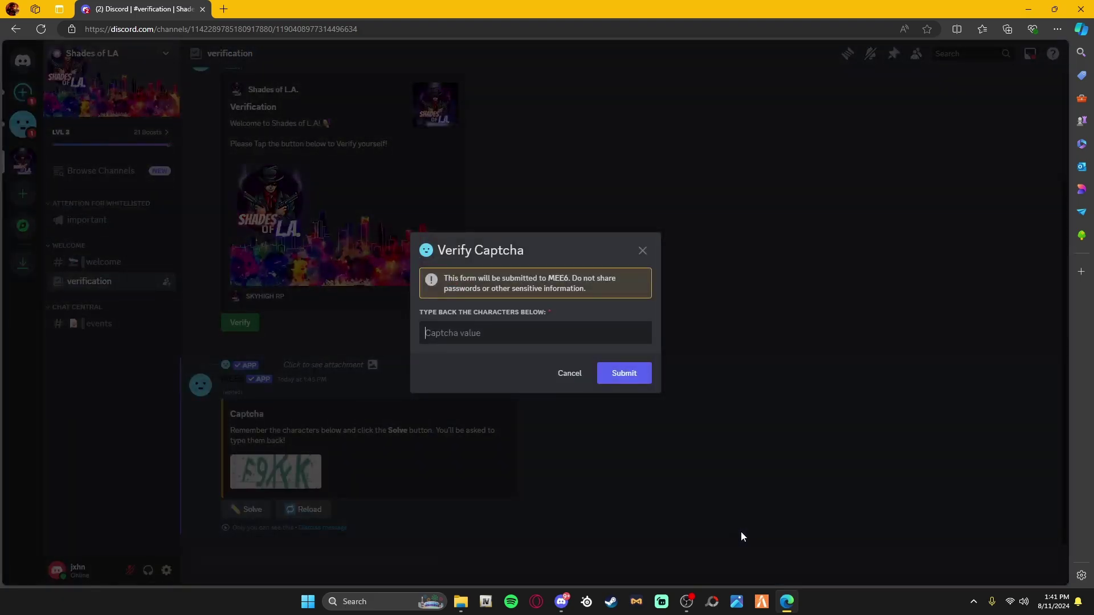
pyautogui.write('e')
pyautogui.write('9')
pyautogui.write('kk')
pyautogui.press('Return')
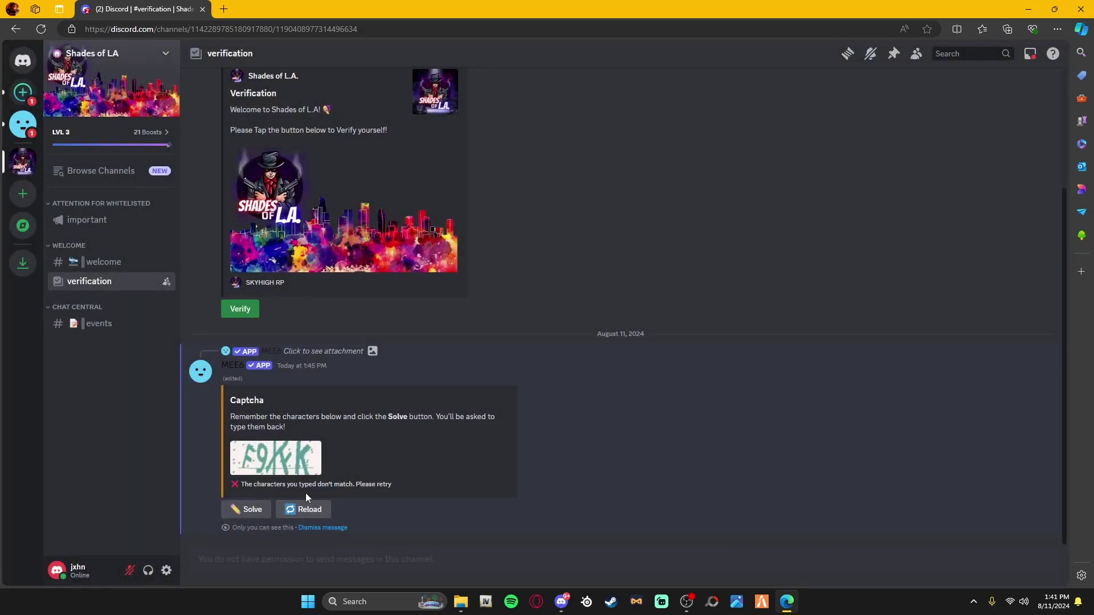
pyautogui.click(244, 510)
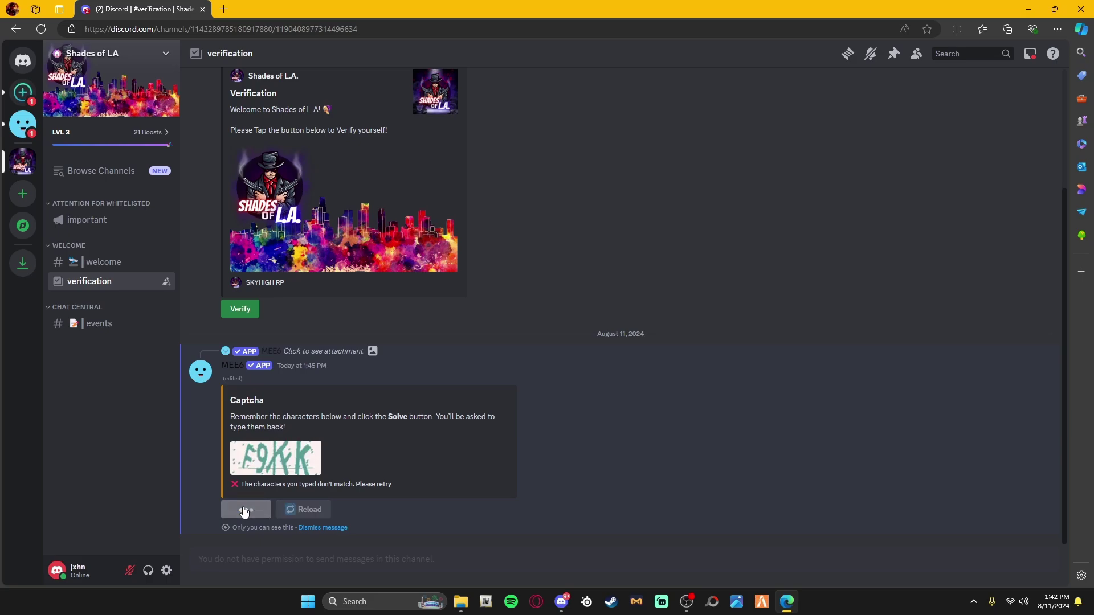
pyautogui.write('f')
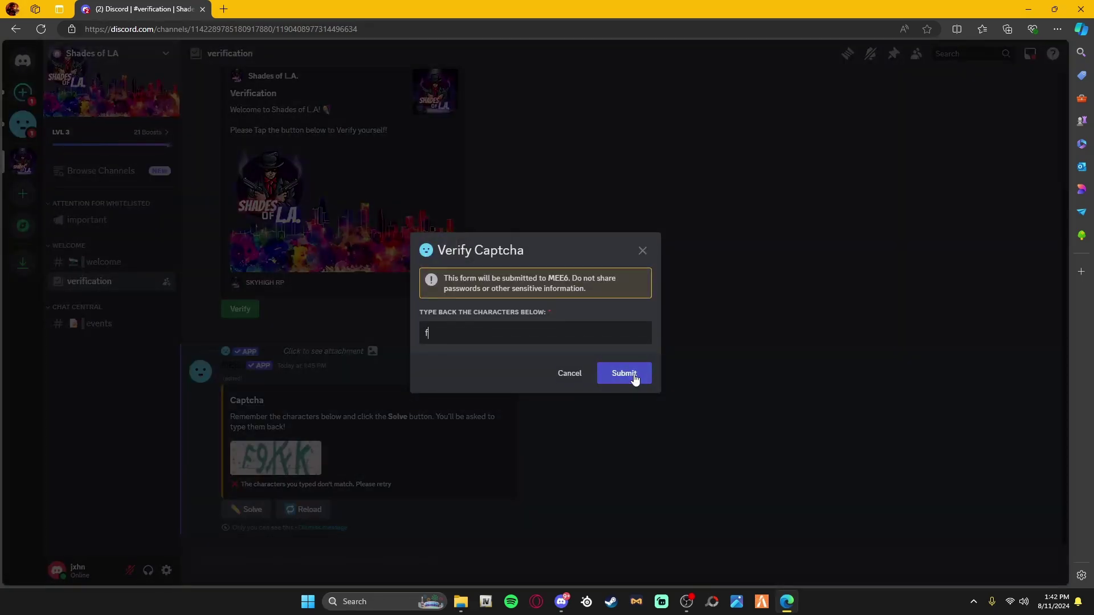
pyautogui.write('9xfk')
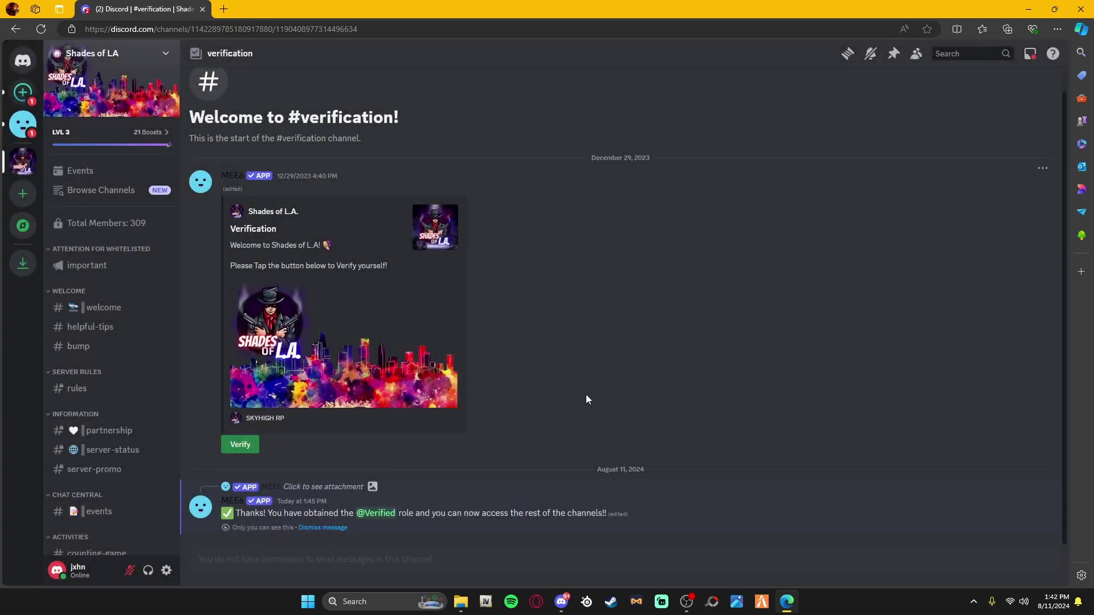
pyautogui.click(323, 528)
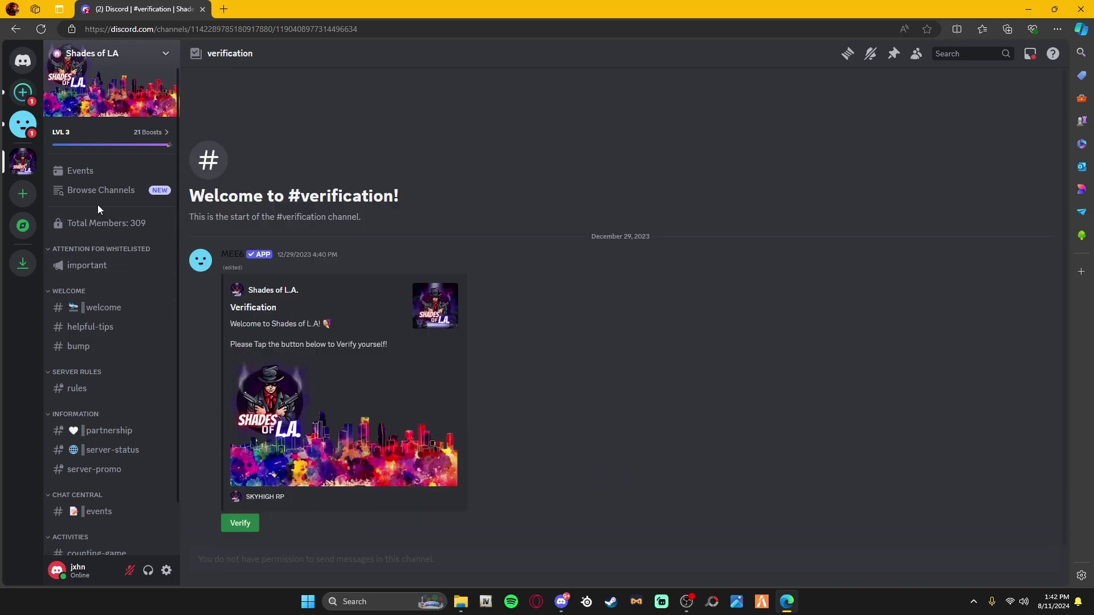
# - Choose I ACKNOWLEDGE in #rules, dismiss MEE6's Whitelisted reply, and minimize the browser
pyautogui.click(76, 389)
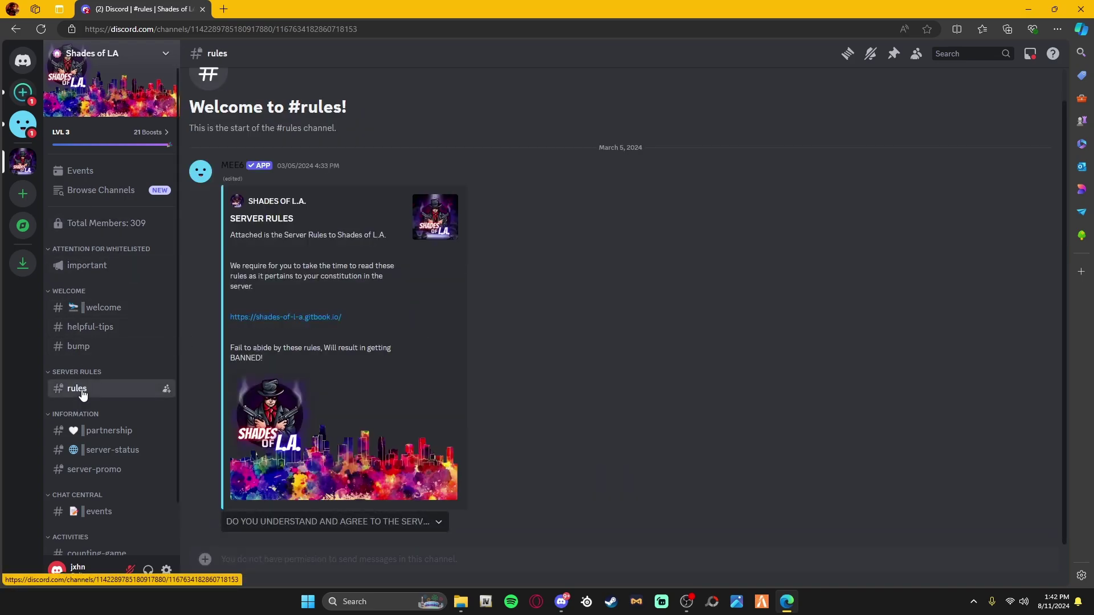
pyautogui.click(310, 528)
pyautogui.click(301, 543)
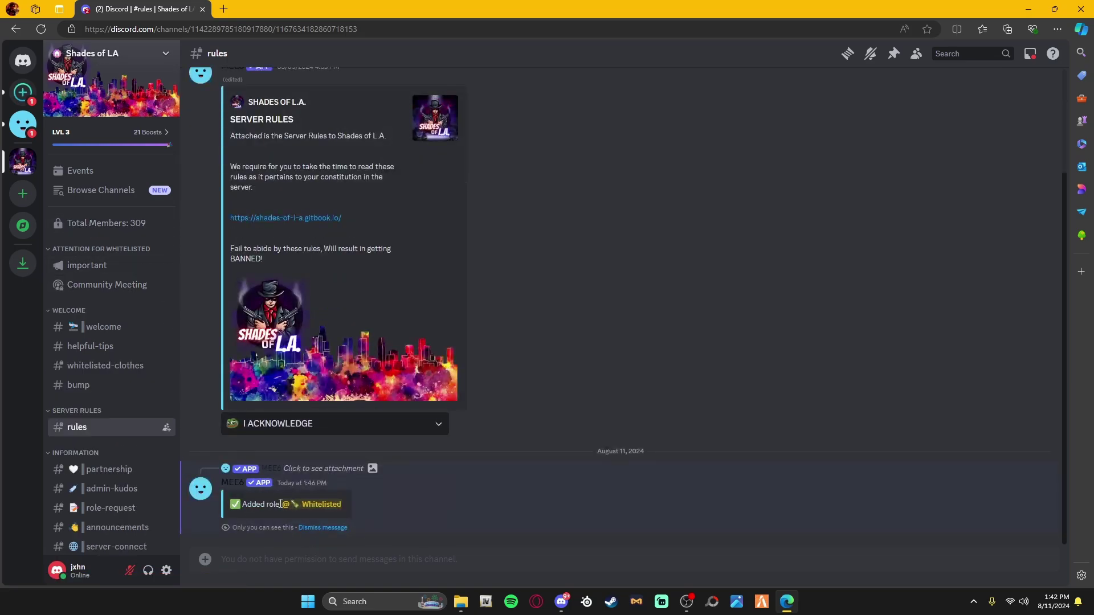
pyautogui.click(310, 532)
pyautogui.scroll(-10, 134, 365)
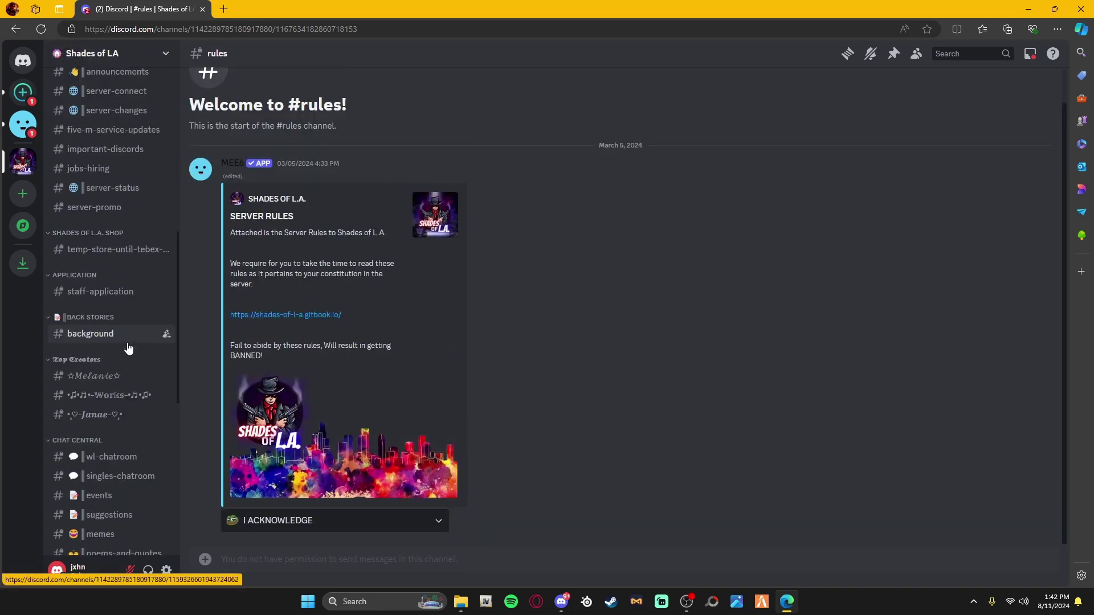
pyautogui.scroll(-8, 123, 364)
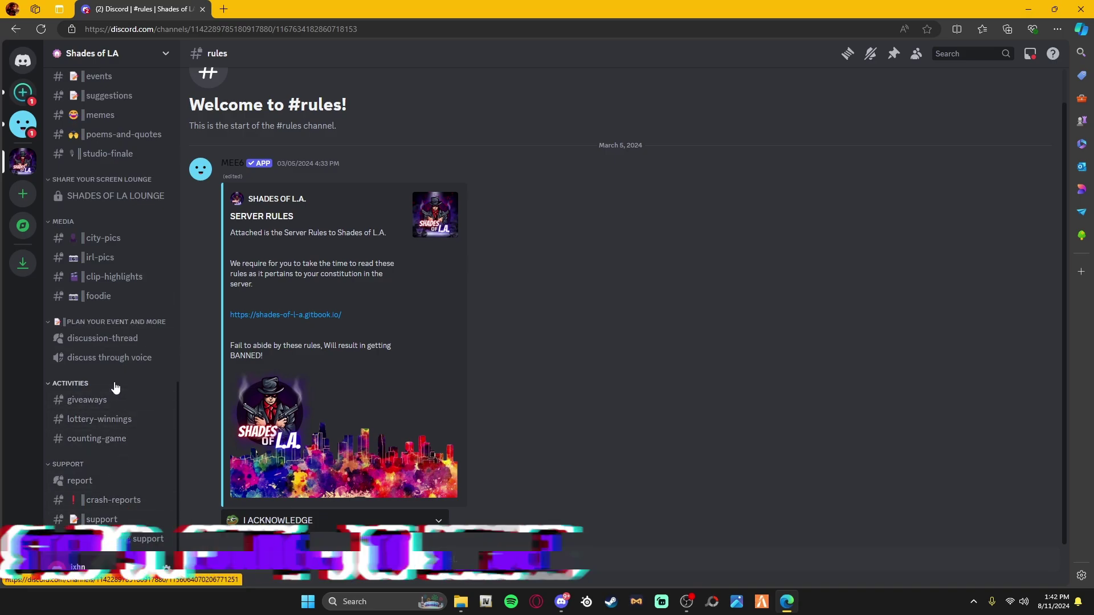
pyautogui.scroll(18, 114, 376)
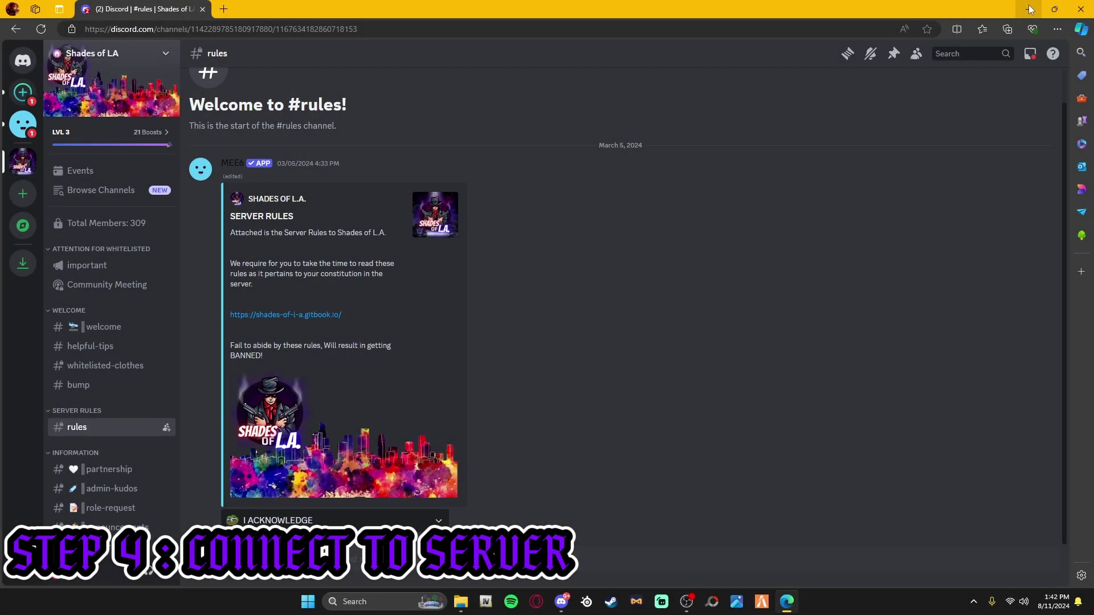
pyautogui.click(1030, 9)
# - Launch FiveM, search the server list for 'shades of', and open the SHADES OF LA details page
pyautogui.moveTo(784, 613)
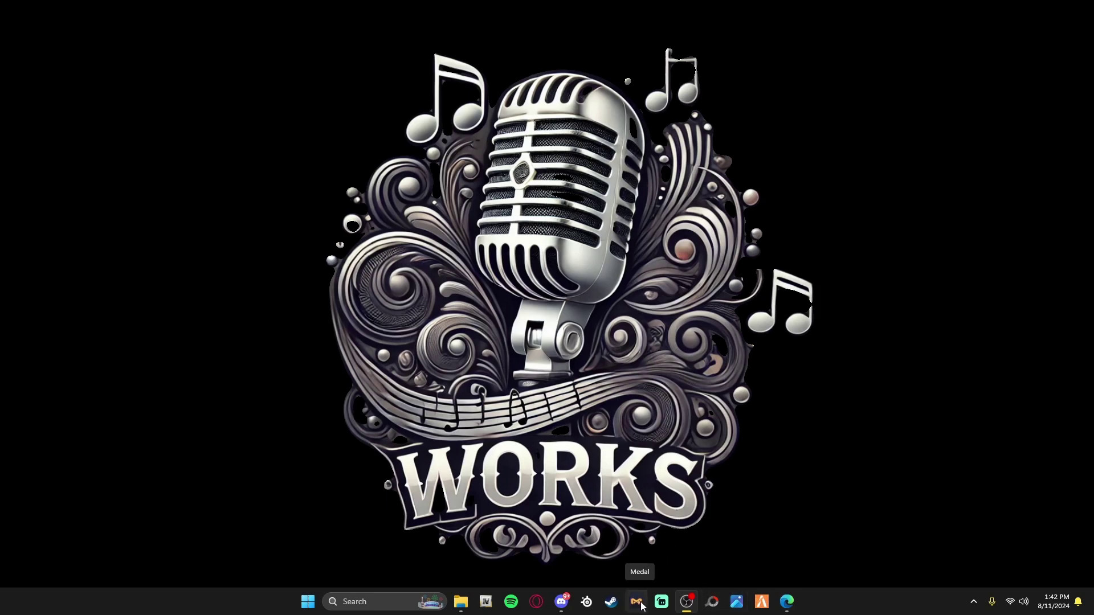
pyautogui.click(759, 608)
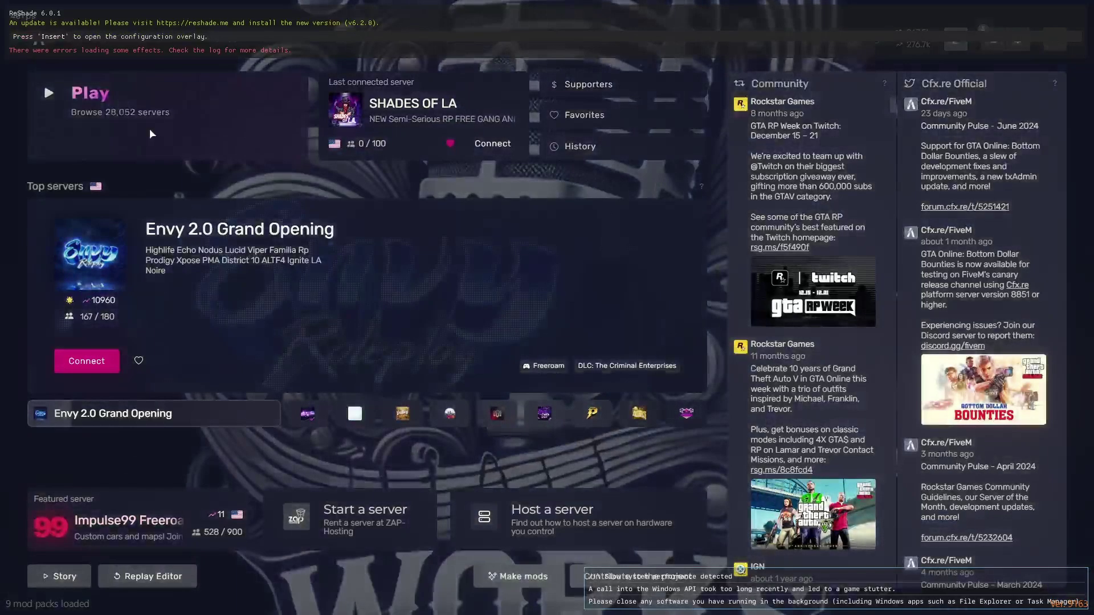
pyautogui.click(159, 109)
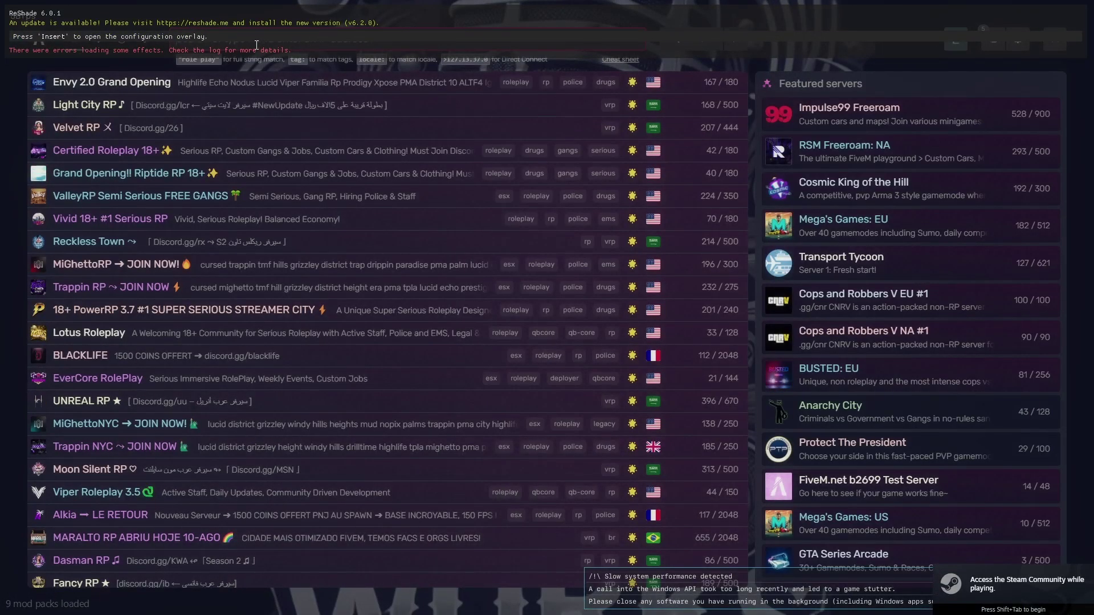
pyautogui.write('shades ')
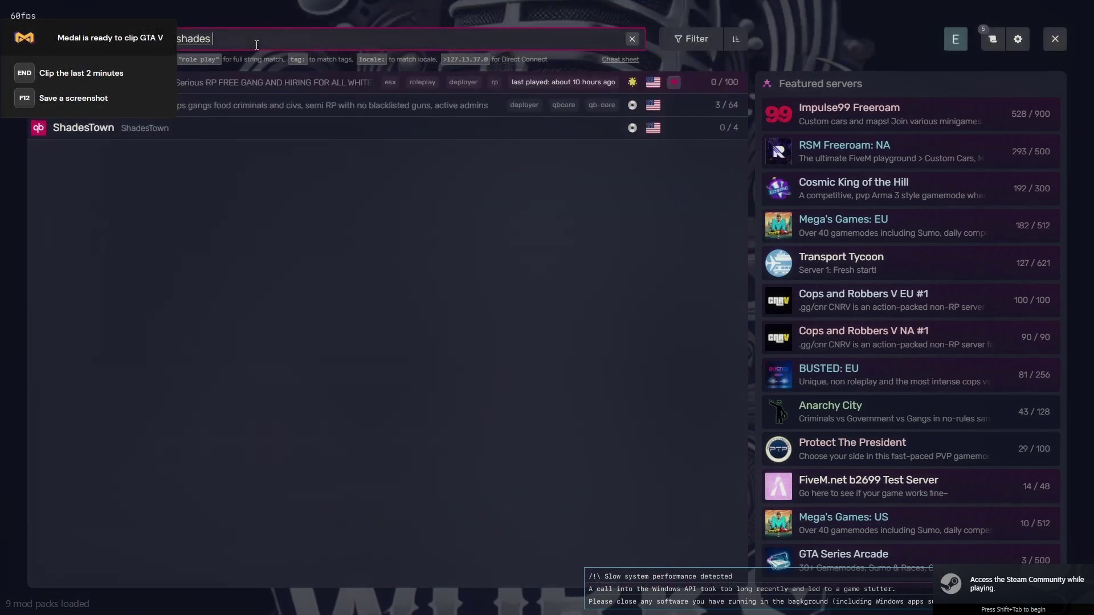
pyautogui.write('of l')
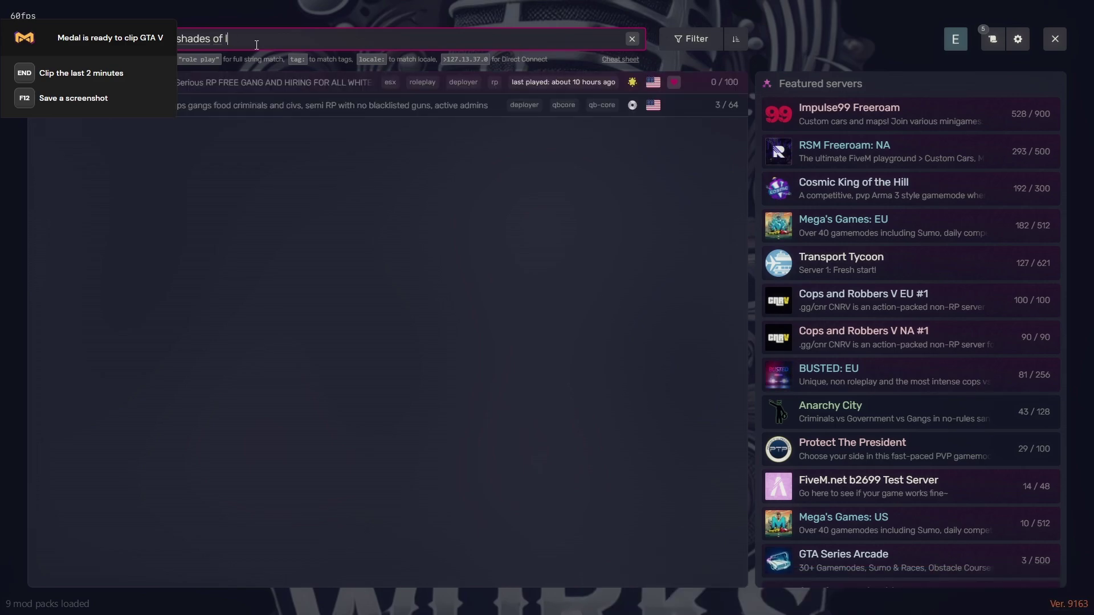
pyautogui.press('BackSpace')
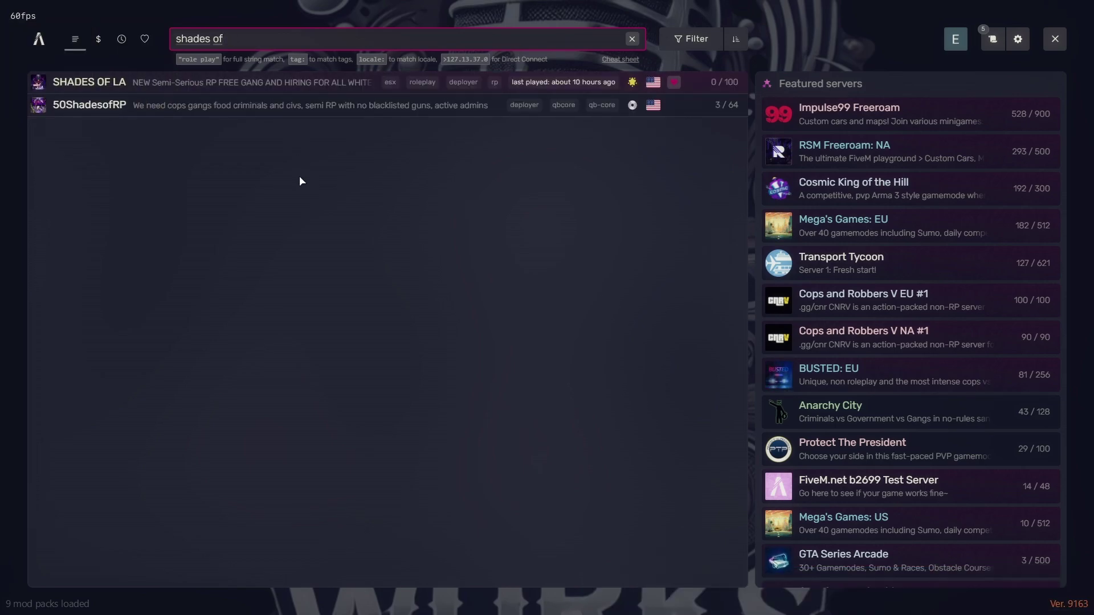
pyautogui.click(83, 87)
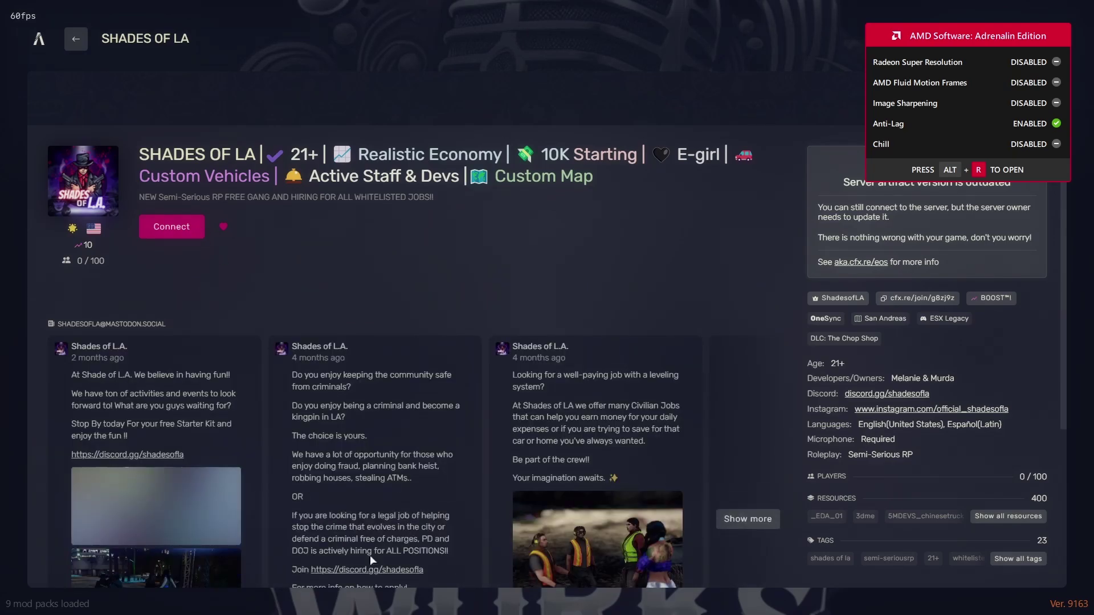
# - Check Discord's #server-connect channel for the join address, then return to FiveM
pyautogui.hotkey('alt', 'Tab')
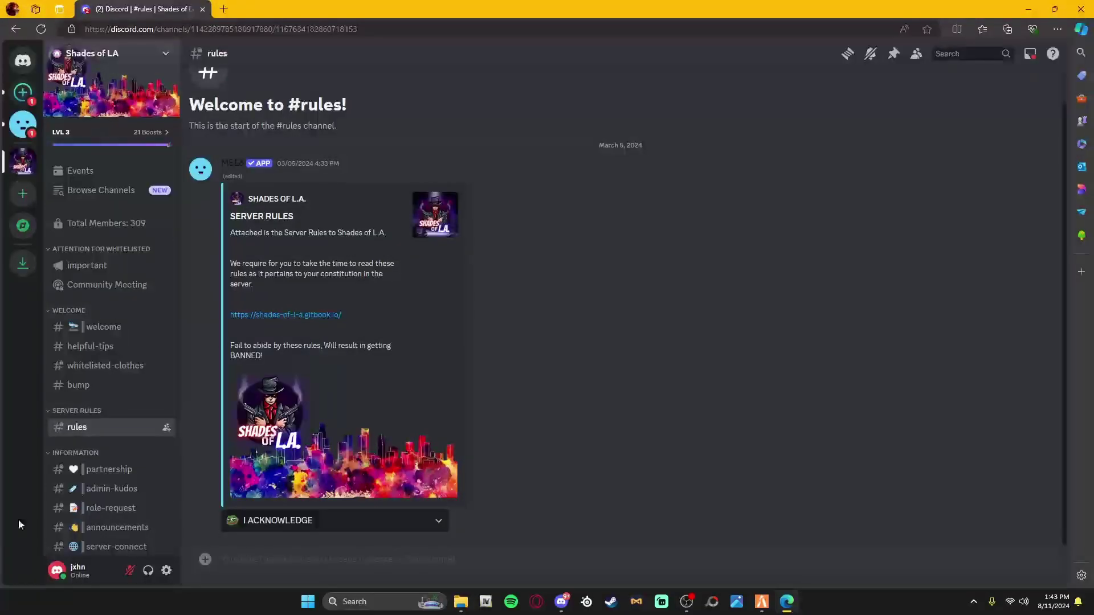
pyautogui.scroll(-4, 114, 314)
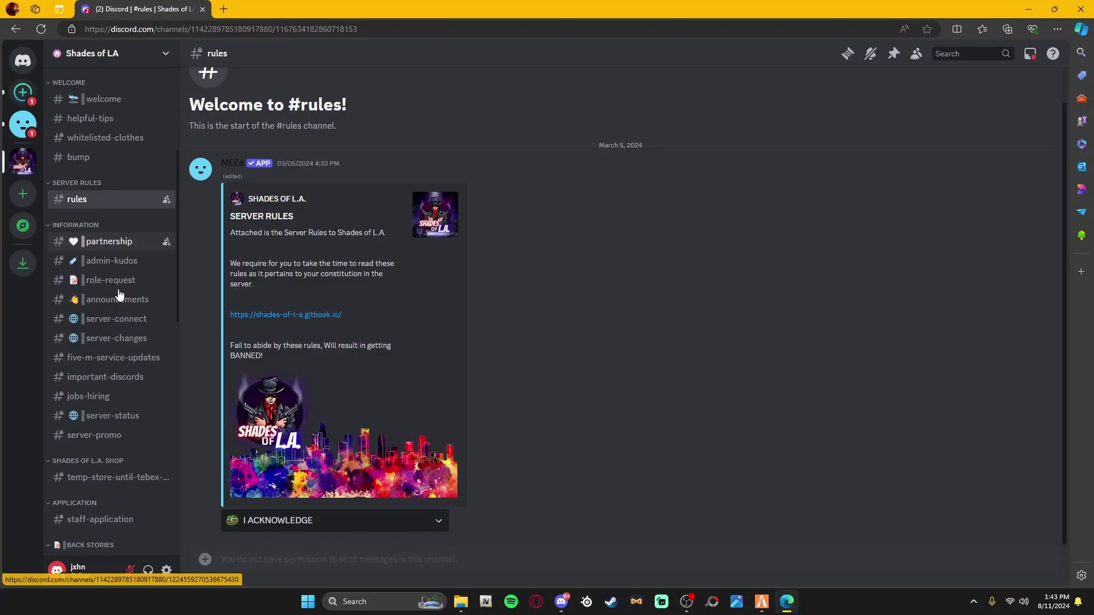
pyautogui.click(111, 322)
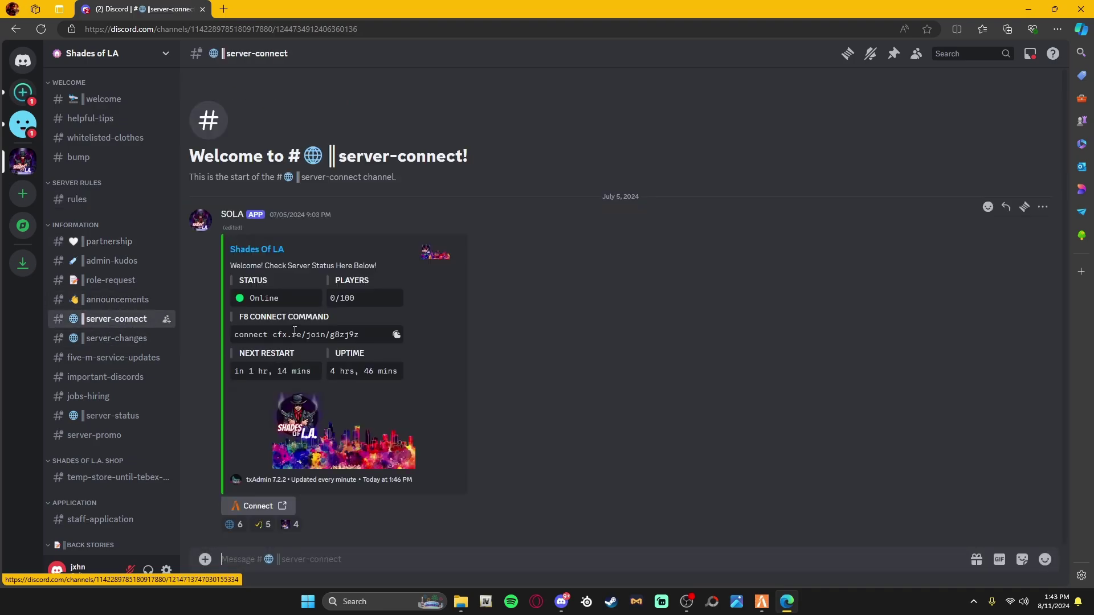
pyautogui.click(562, 602)
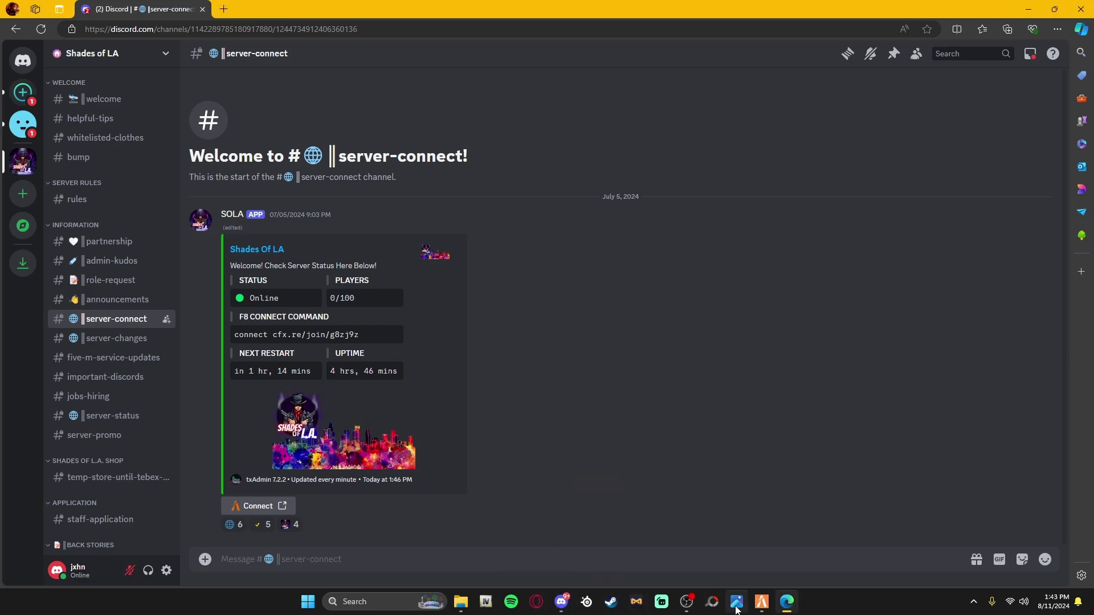
pyautogui.click(761, 601)
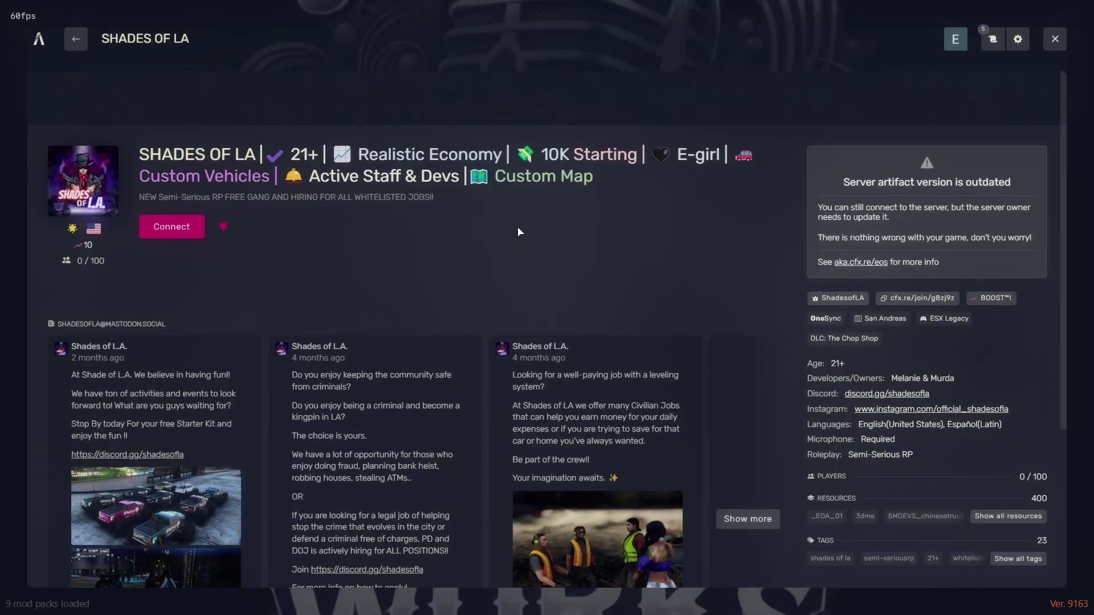
# - Go to the FiveM home screen, toggle the F8 console, then close FiveM from the taskbar
pyautogui.click(38, 38)
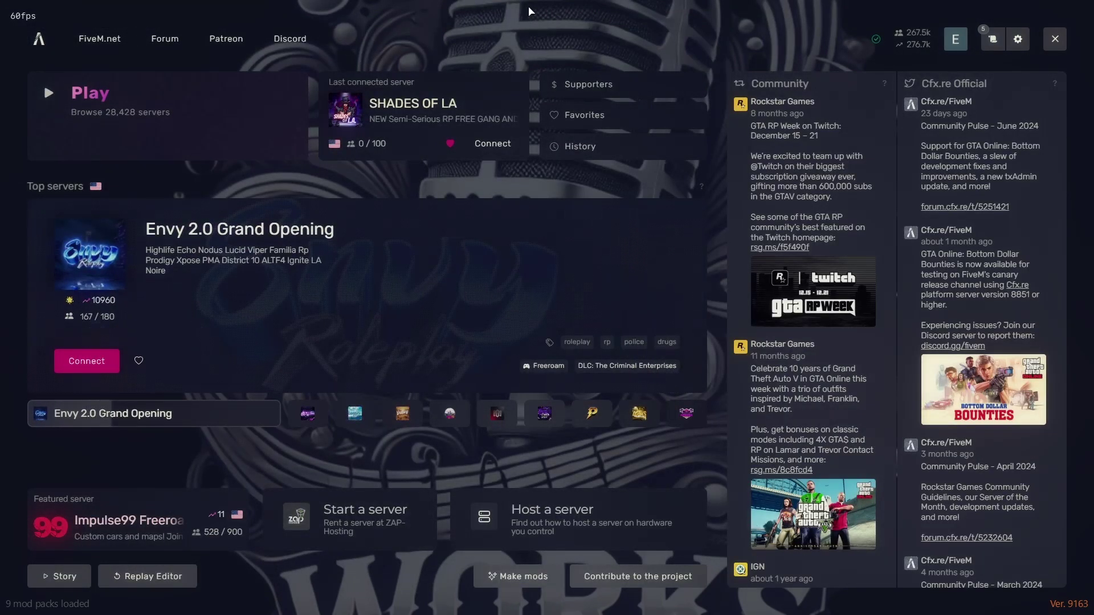
pyautogui.press('F8')
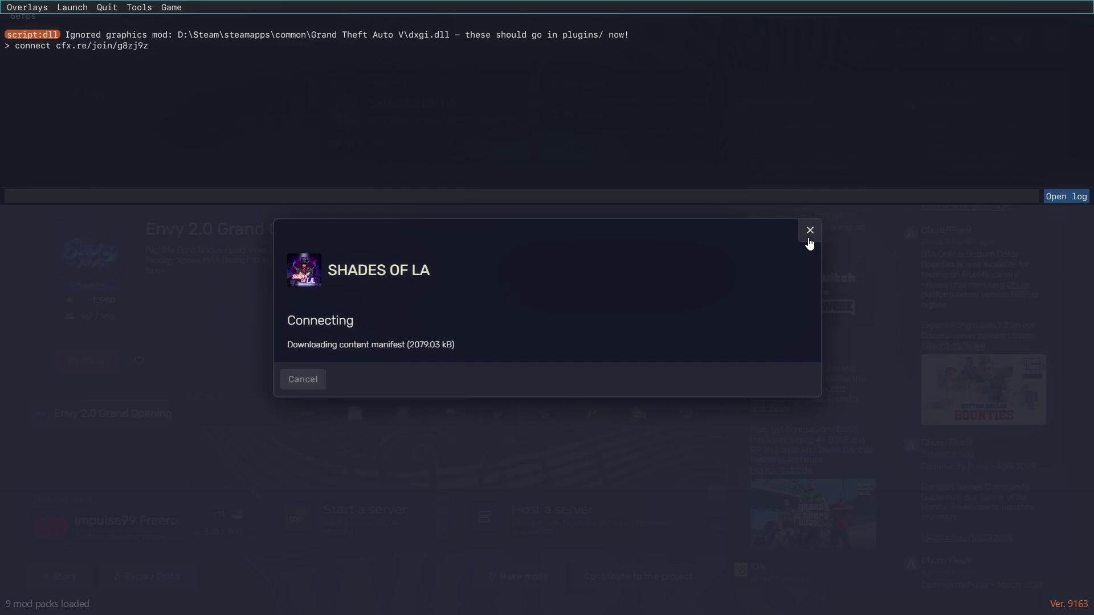
pyautogui.press('F8')
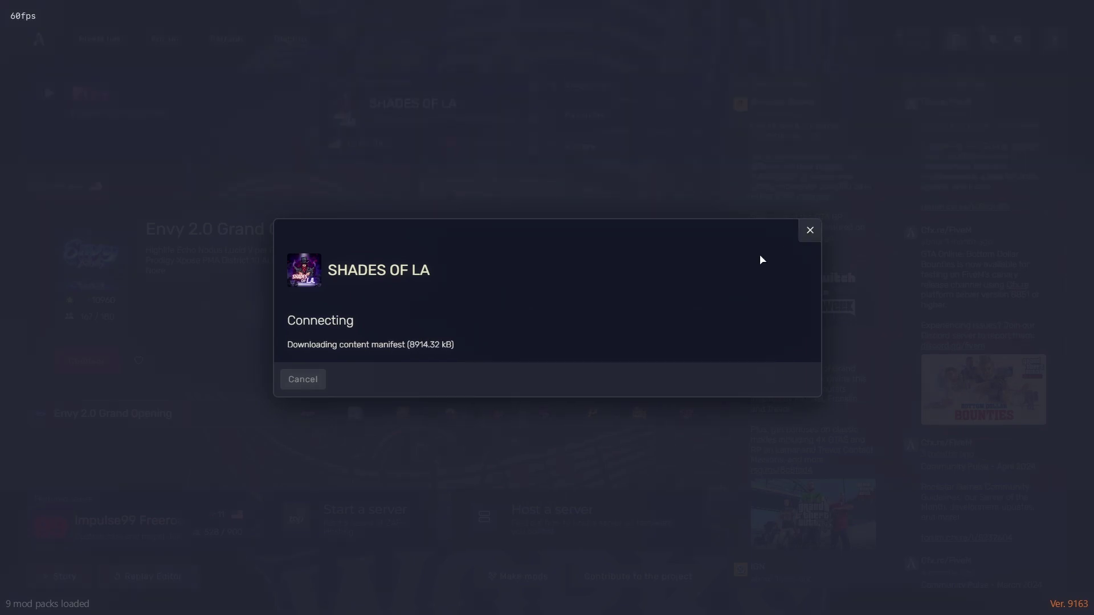
pyautogui.press('super')
pyautogui.rightClick(762, 602)
pyautogui.click(773, 570)
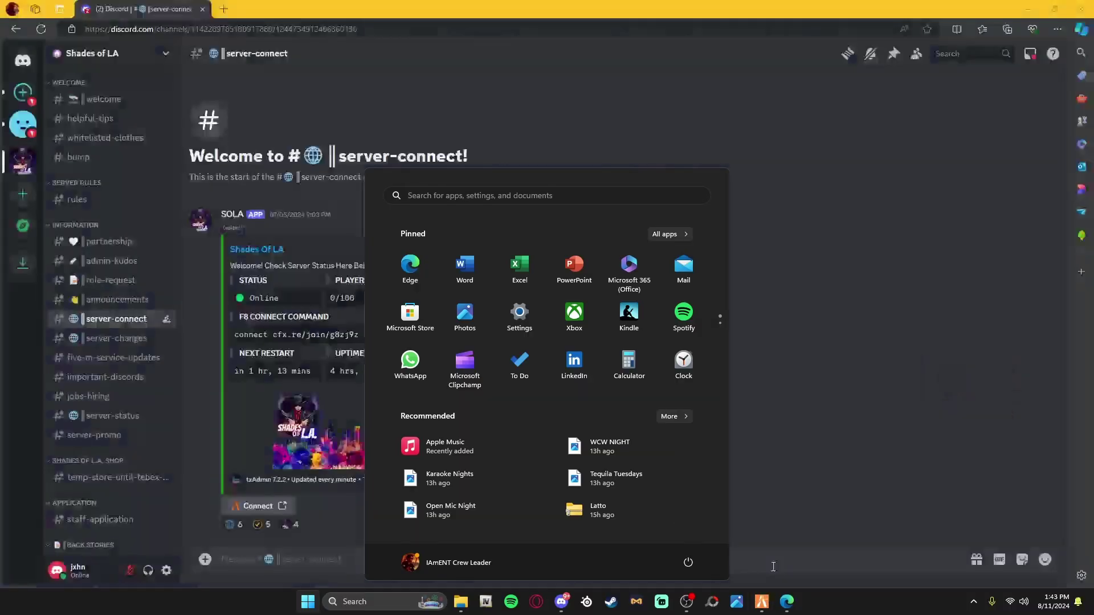
pyautogui.click(767, 586)
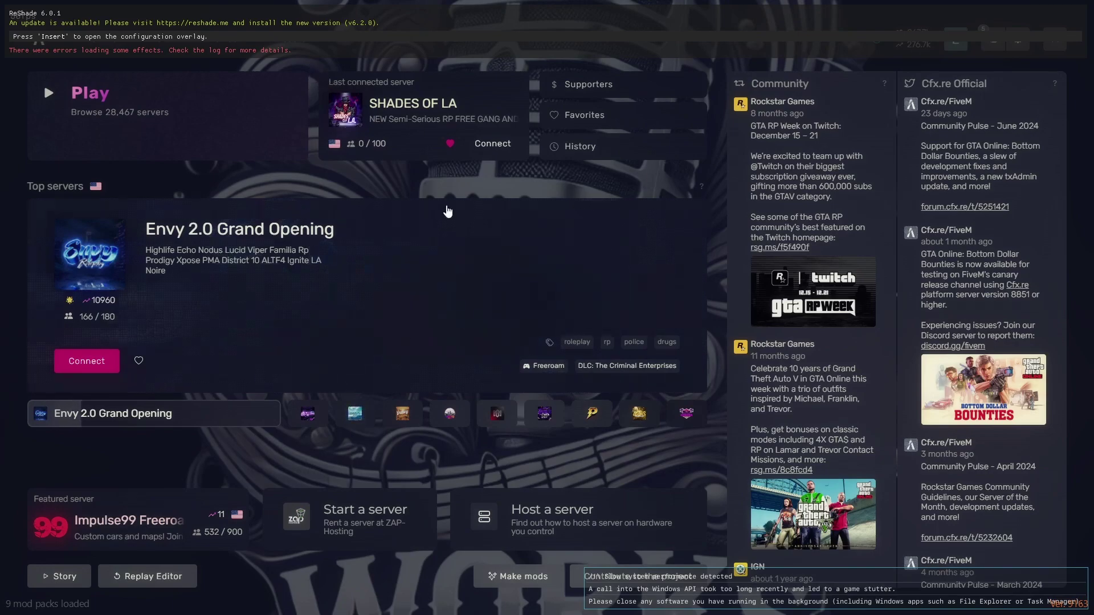
# - Connect to the saved host address via the F8 console's Launch > MP menu, then dismiss the failure
pyautogui.press('F8')
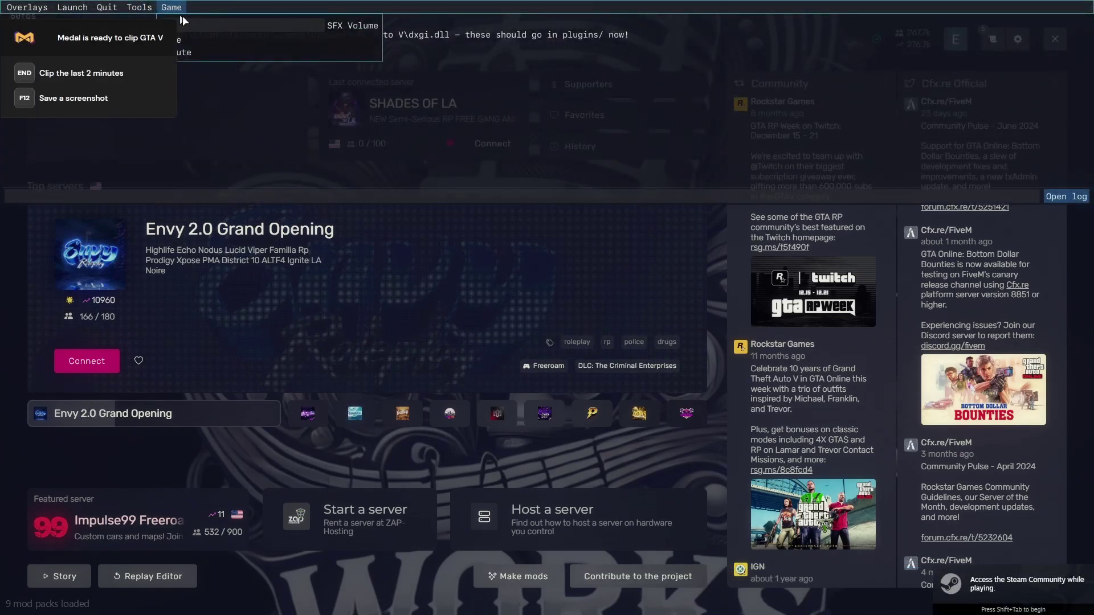
pyautogui.click(72, 7)
pyautogui.moveTo(62, 35)
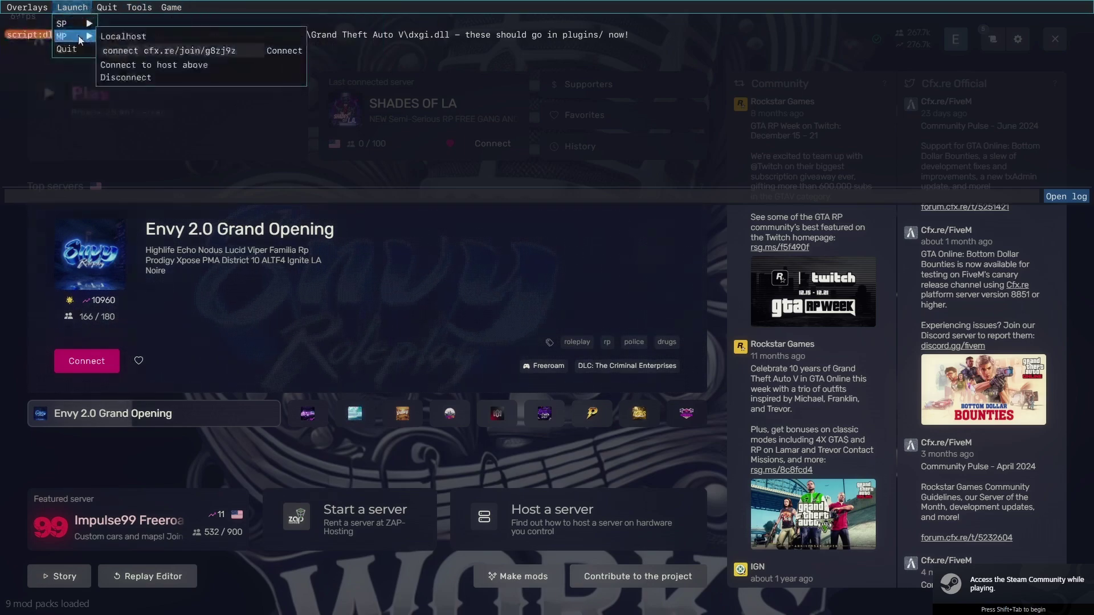
pyautogui.doubleClick(138, 56)
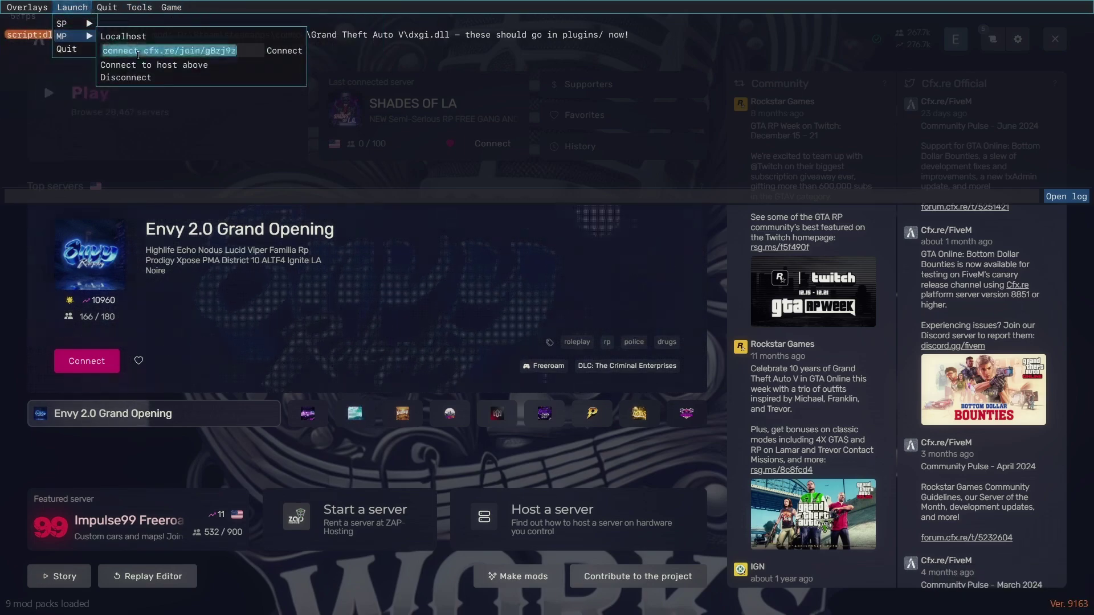
pyautogui.press('End')
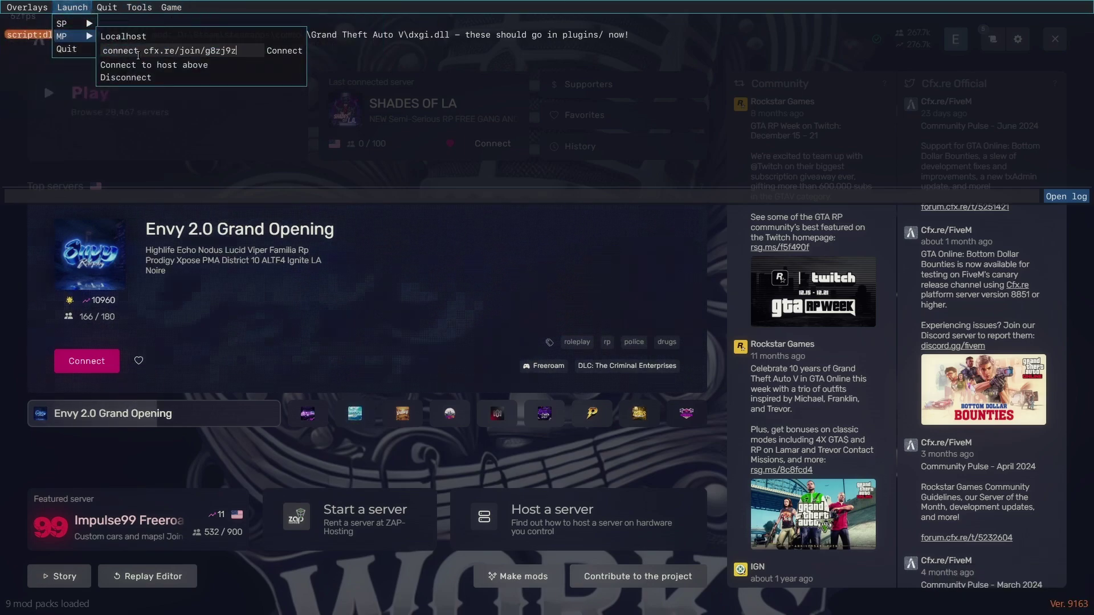
pyautogui.click(199, 64)
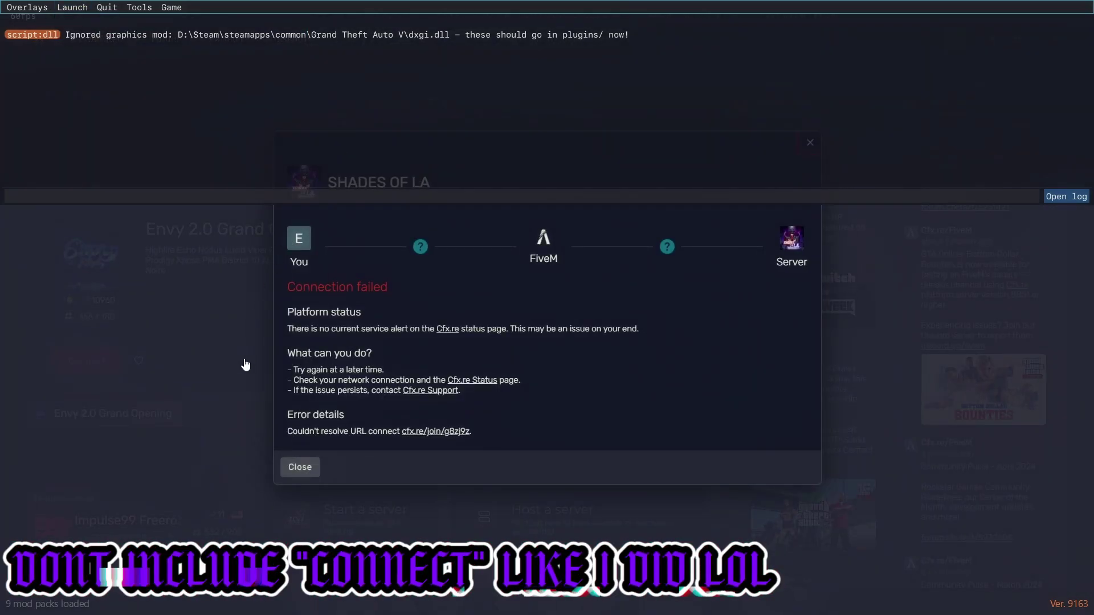
pyautogui.press('F8')
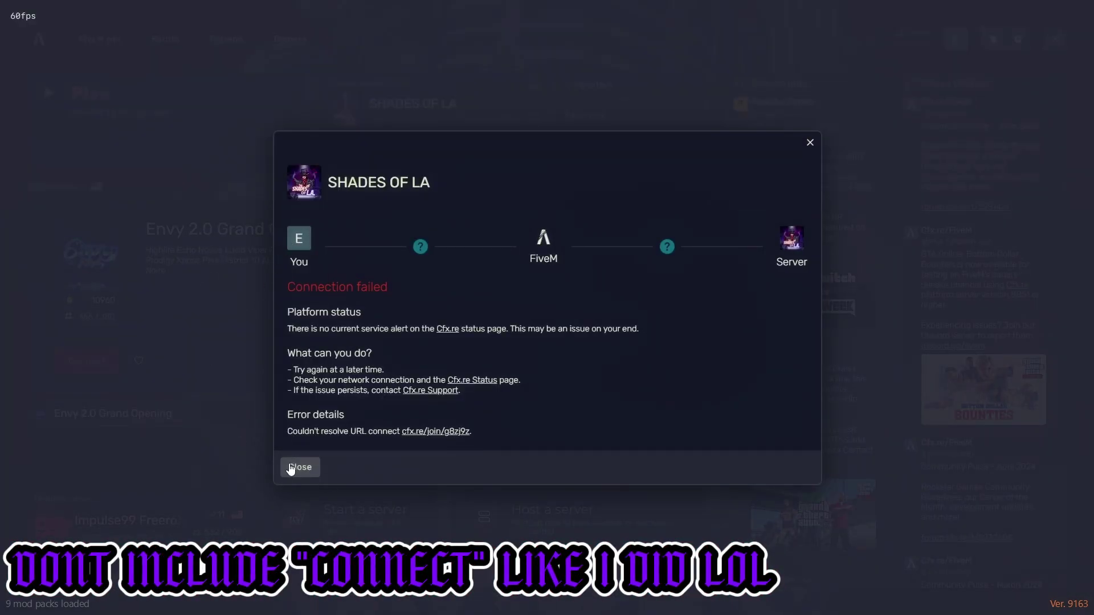
pyautogui.click(309, 468)
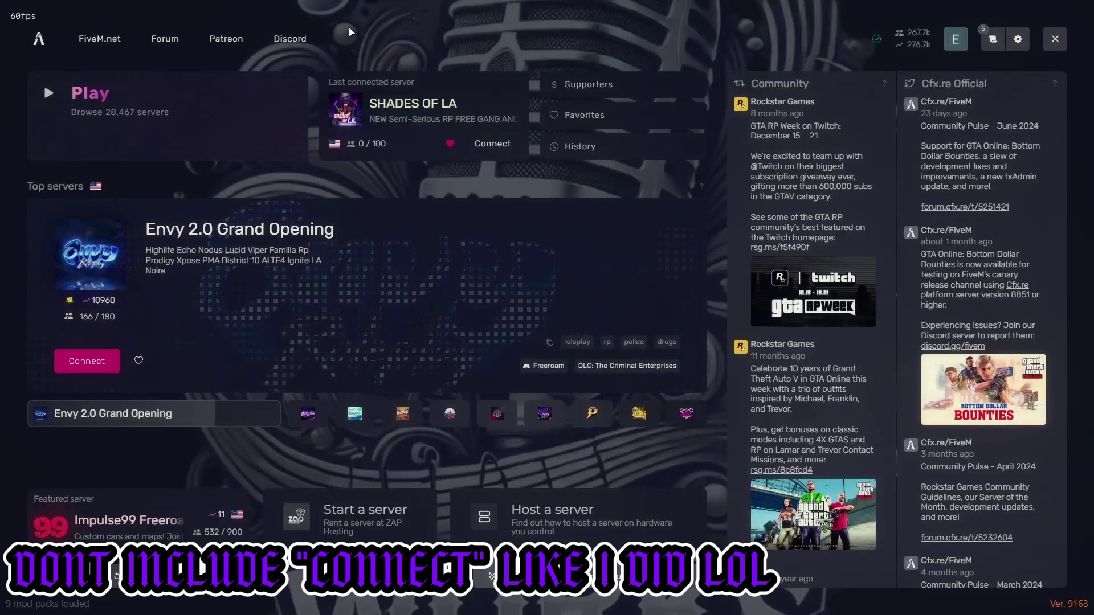
# - Retry the host connection from Launch > MP and dismiss the 'Couldn't resolve URL' error
pyautogui.press('F8')
pyautogui.click(73, 7)
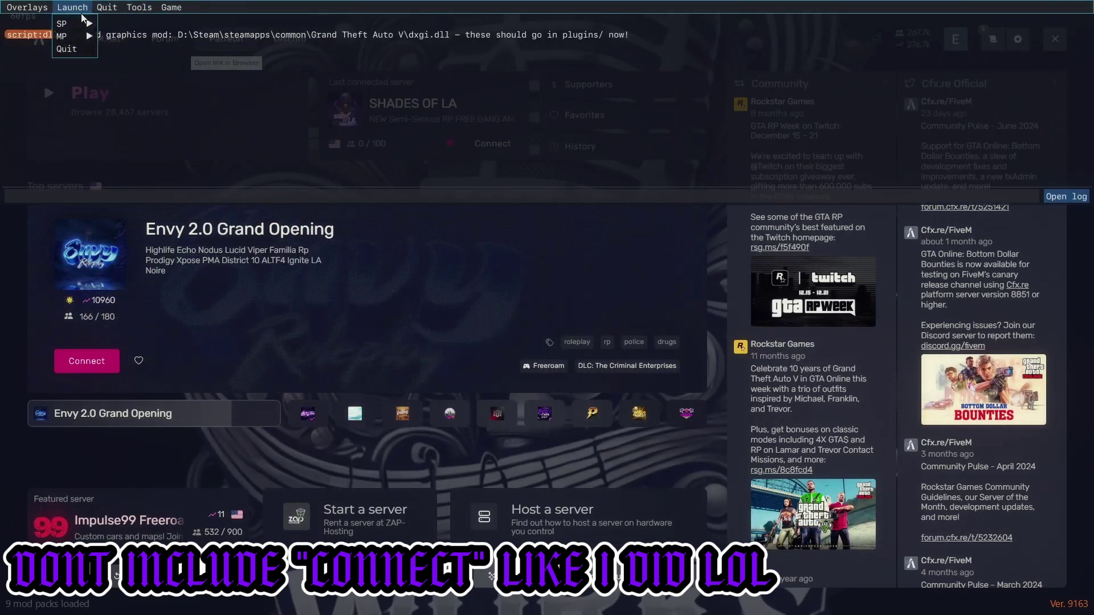
pyautogui.moveTo(88, 40)
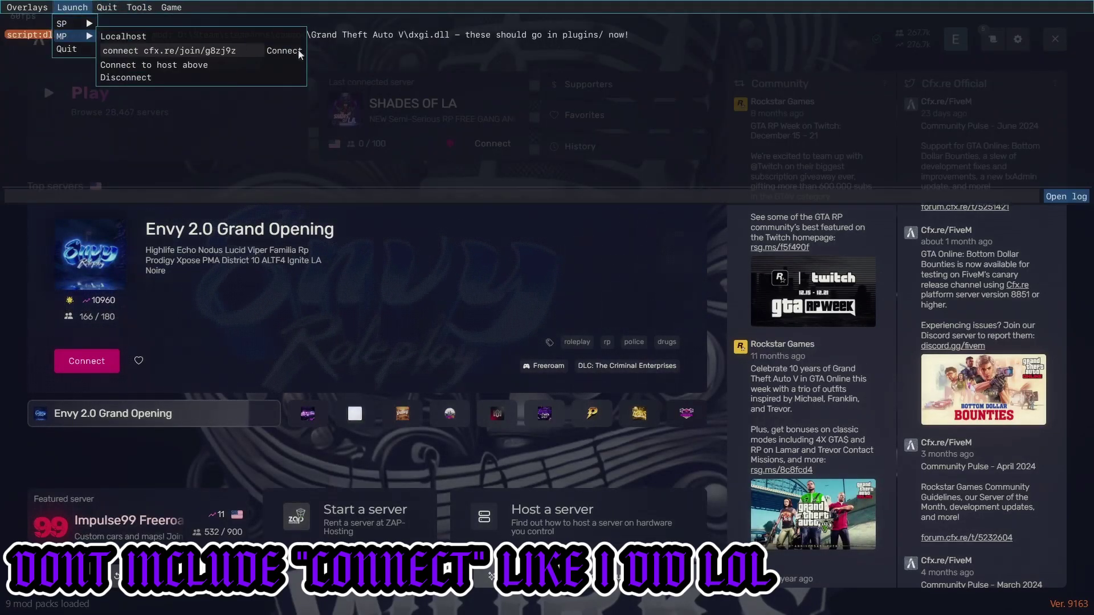
pyautogui.click(223, 68)
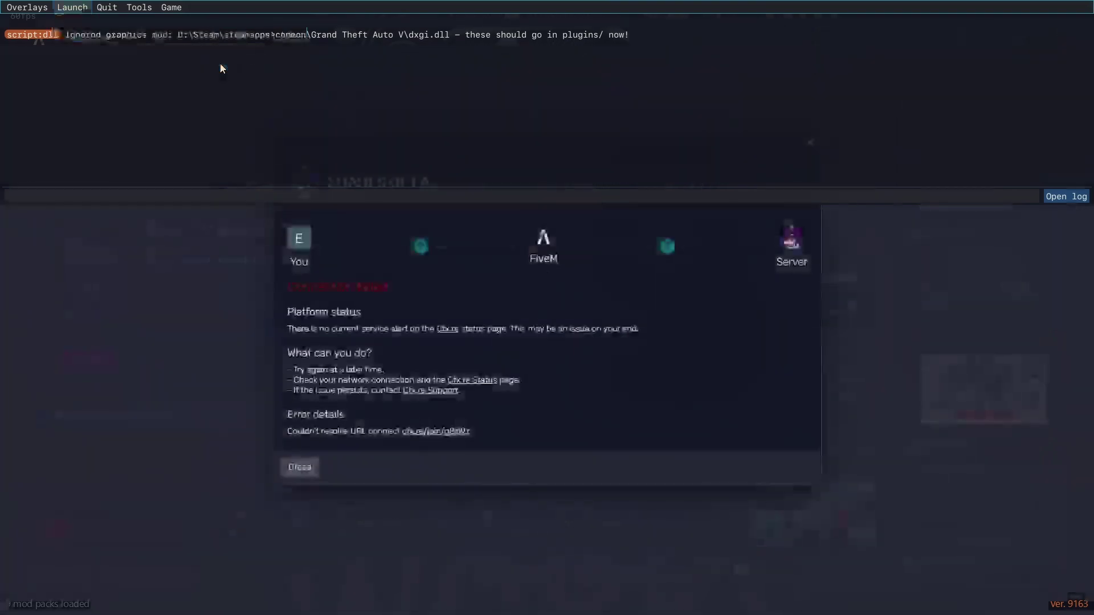
pyautogui.press('F8')
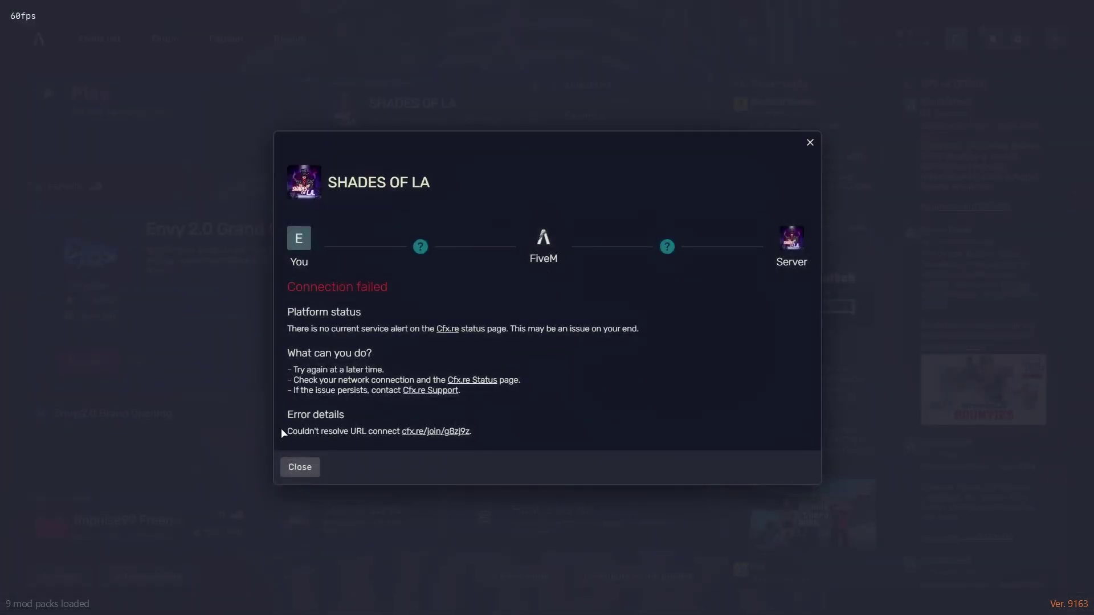
pyautogui.click(298, 468)
# - Bring up the command 'connect cfx.re/join/g8zj9z' in the F8 developer console, ready to run
pyautogui.press('F8')
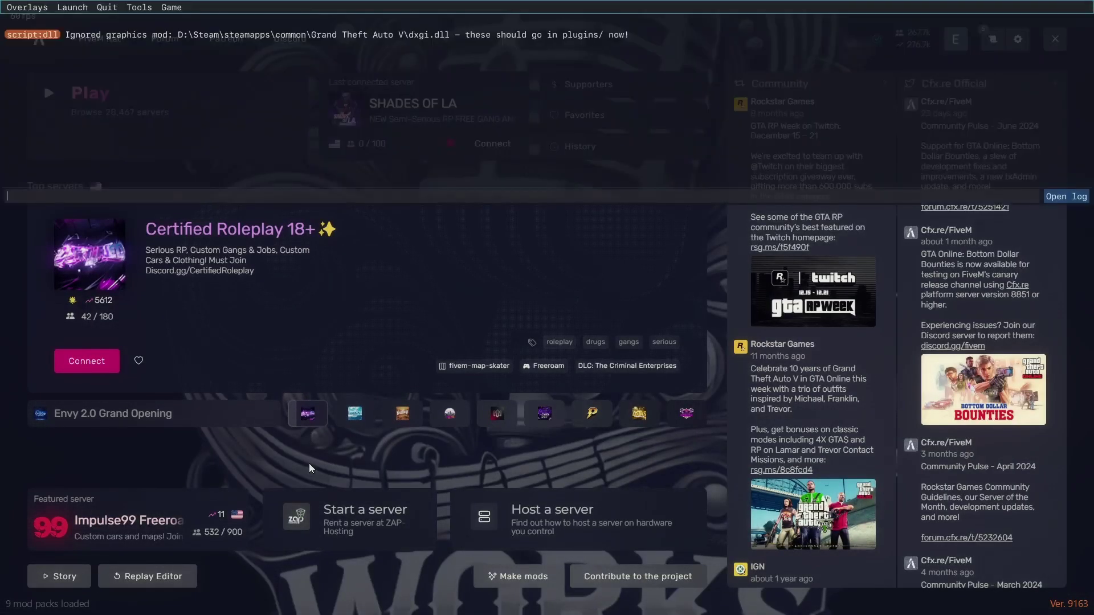
pyautogui.press('Up')
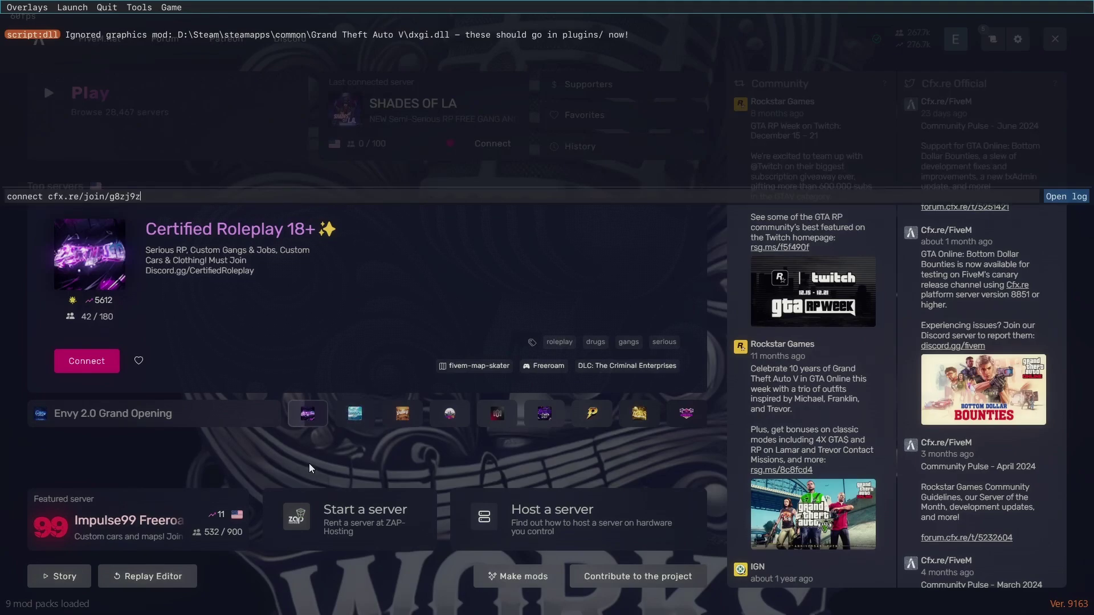